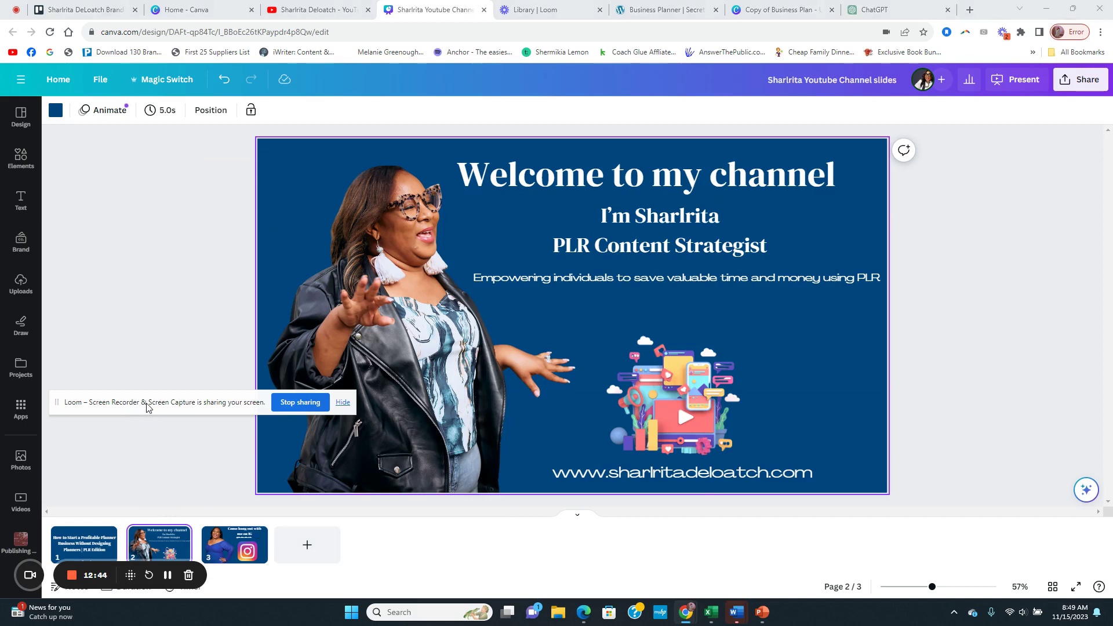
Switch to the Secret Weapon PLR website and open its Planner Vault.
{"action": "left_click_drag", "start_coordinate": [146, 407], "coordinate": [152, 503]}
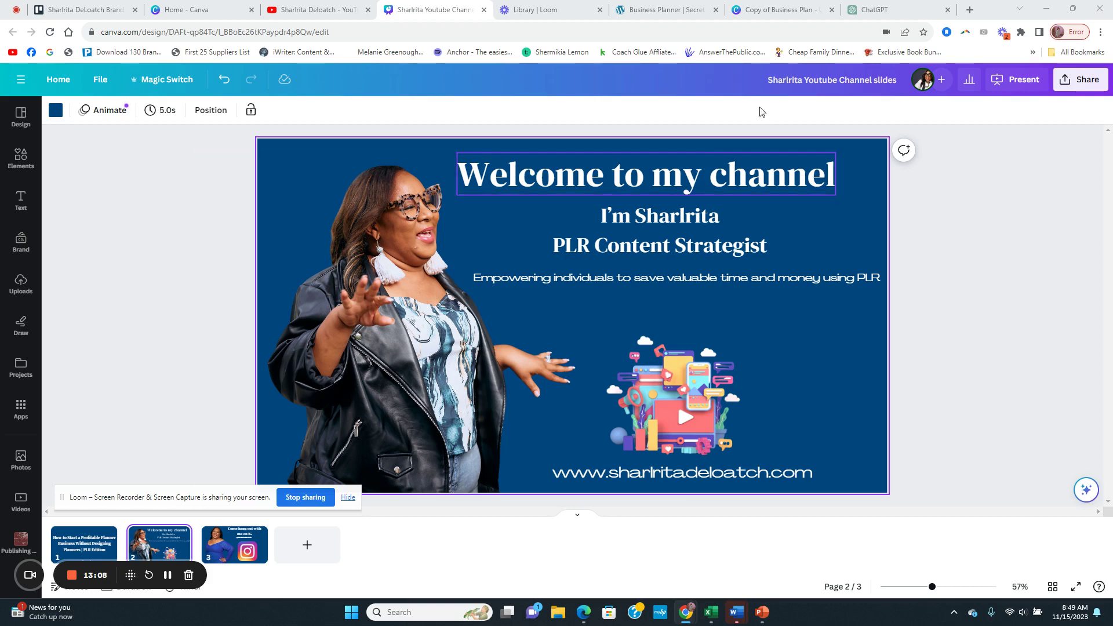
{"action": "left_click", "coordinate": [660, 11]}
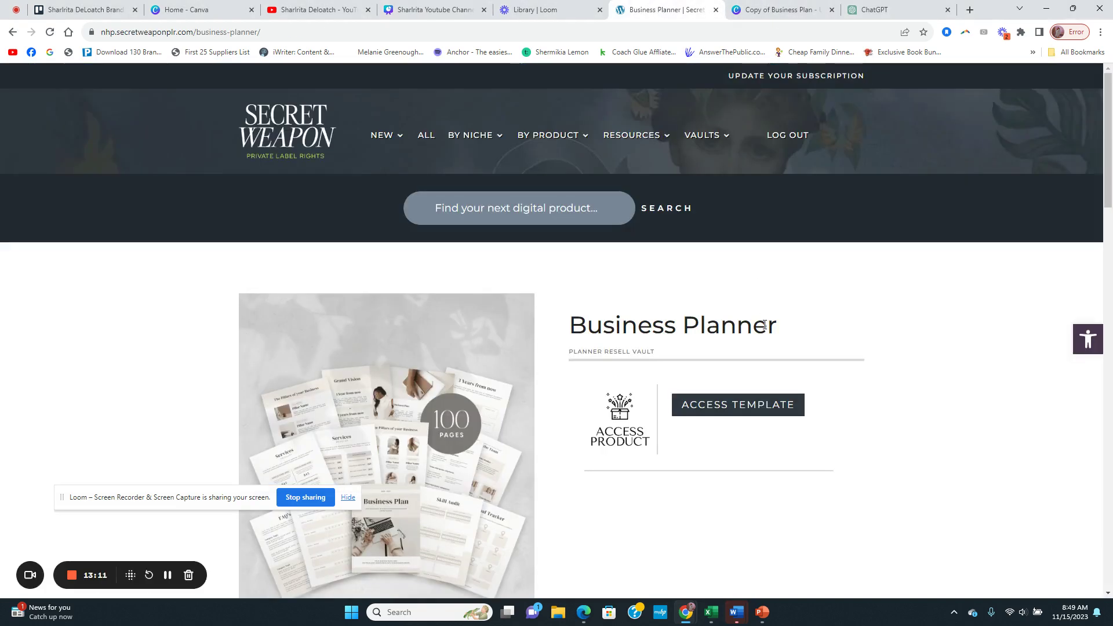
{"action": "mouse_move", "coordinate": [710, 139]}
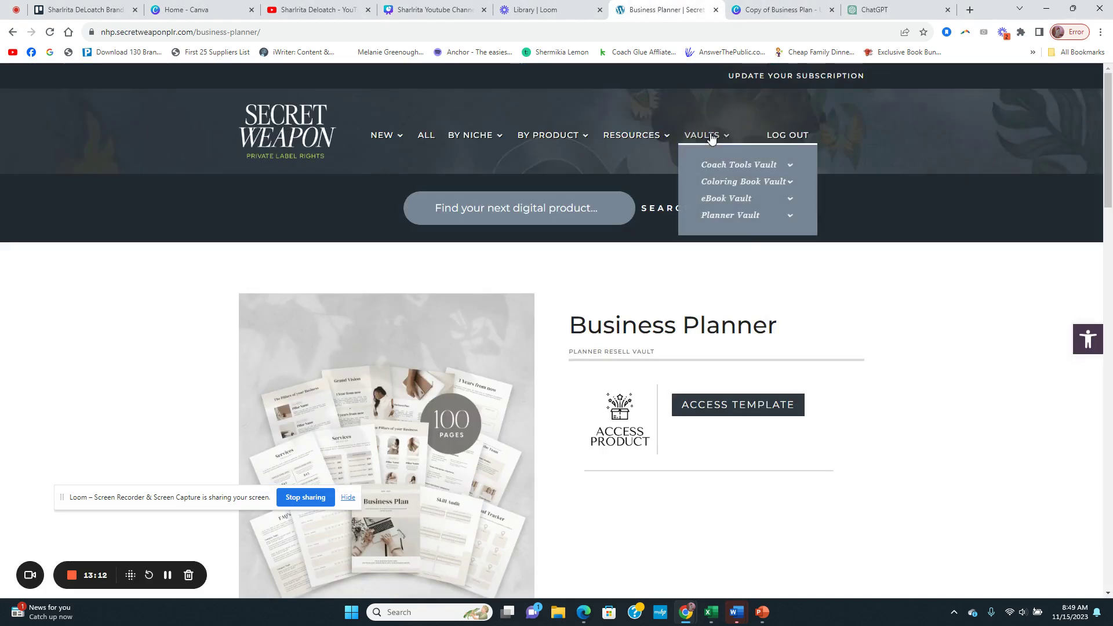
{"action": "left_click", "coordinate": [731, 217]}
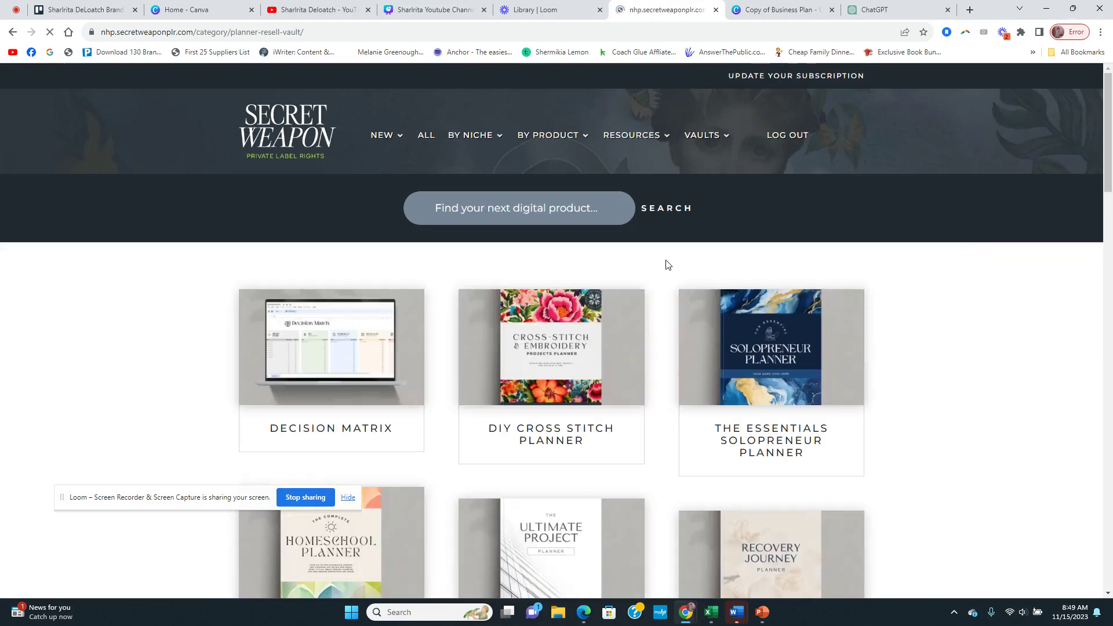
Open The Essentials Solopreneur Planner and use its Canva template for a new design.
{"action": "scroll", "coordinate": [666, 267], "scroll_direction": "down", "scroll_amount": 2}
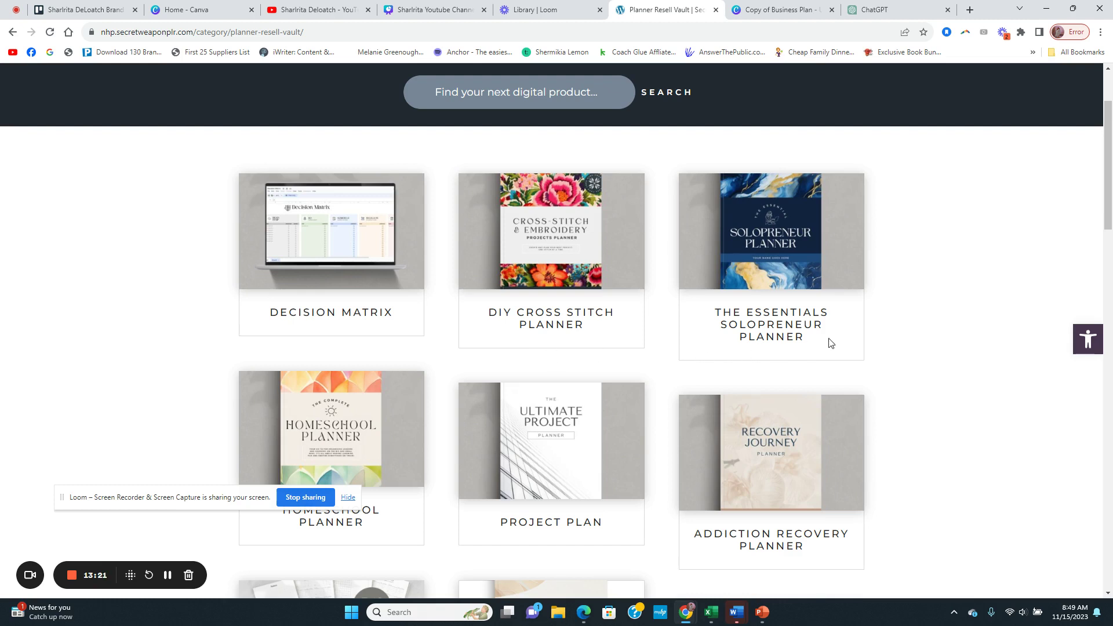
{"action": "left_click", "coordinate": [790, 269]}
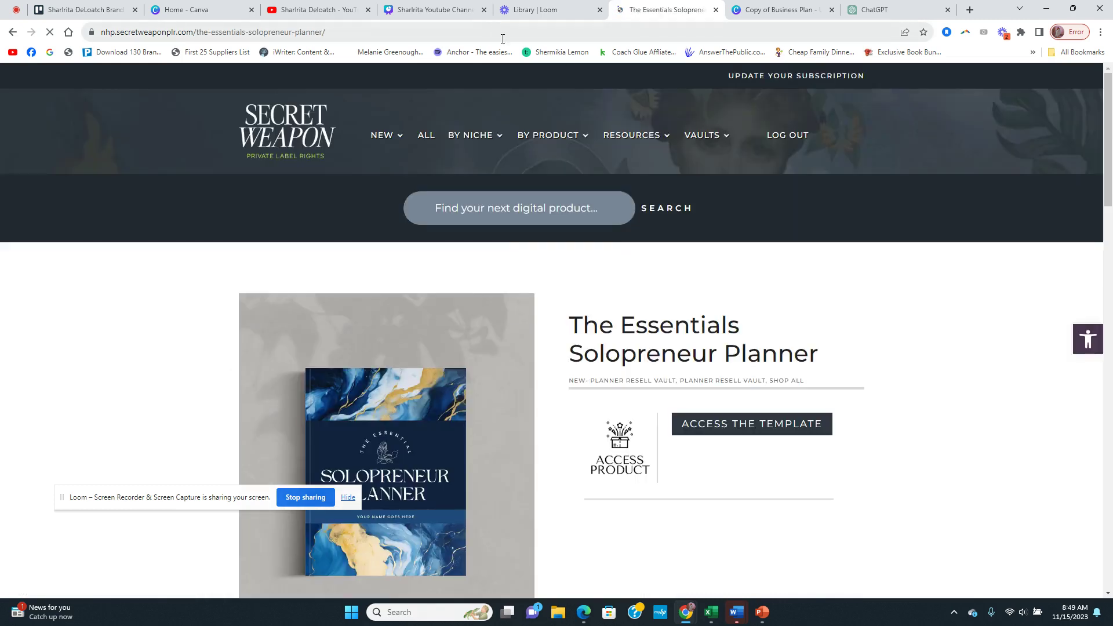
{"action": "left_click", "coordinate": [752, 429]}
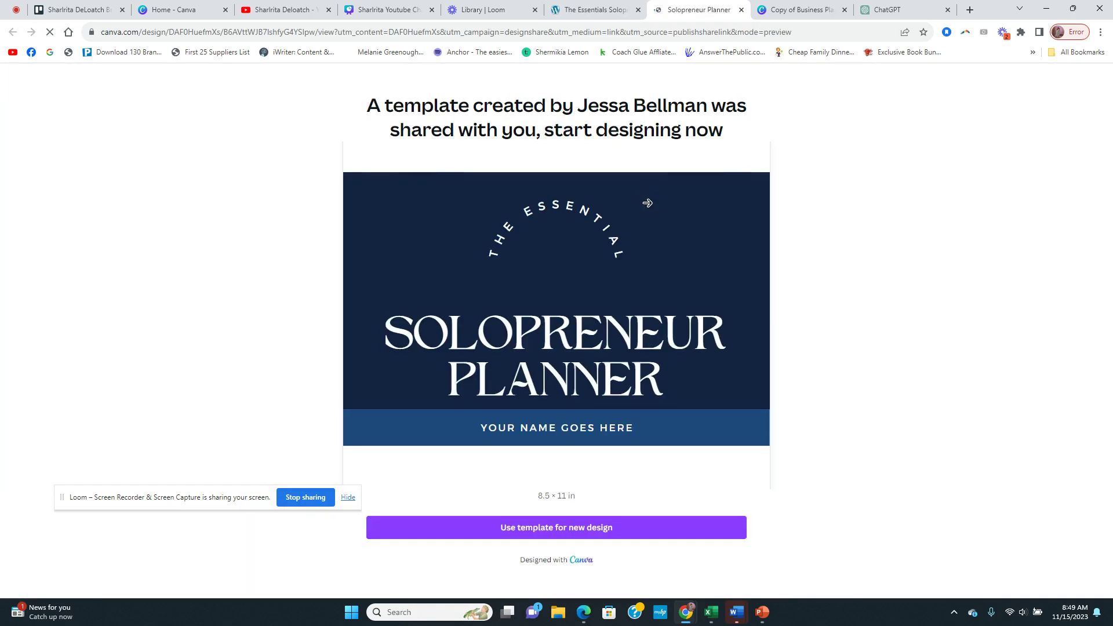
{"action": "left_click", "coordinate": [587, 536]}
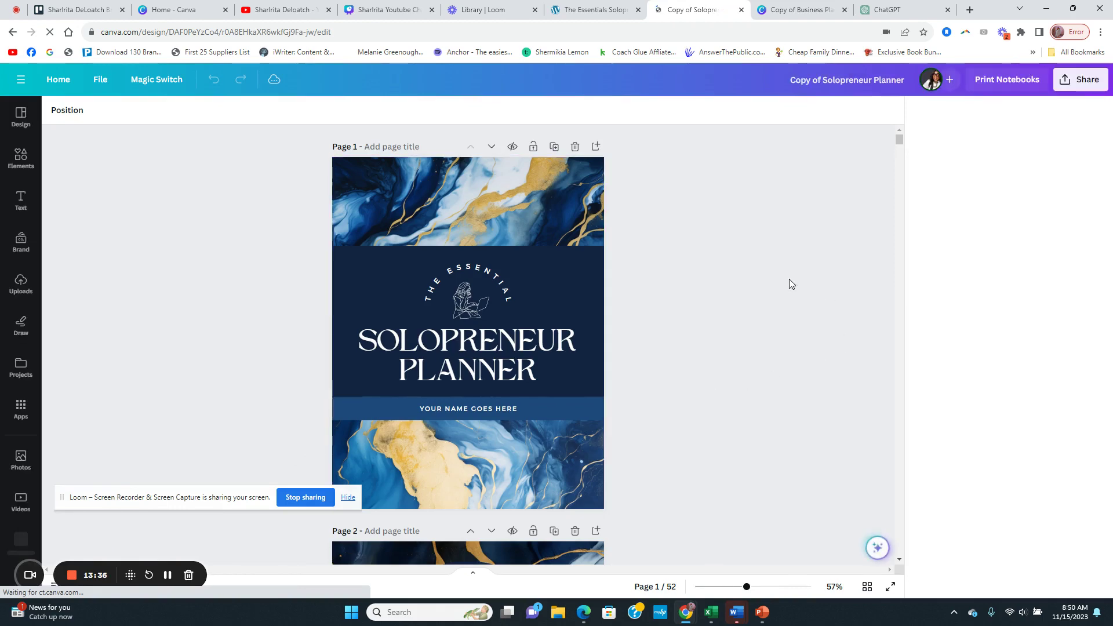
Look through the planner's cover, vision, quarterly goal and weekly planning pages, and return to the cover page.
{"action": "scroll", "coordinate": [680, 347], "scroll_direction": "down", "scroll_amount": 4}
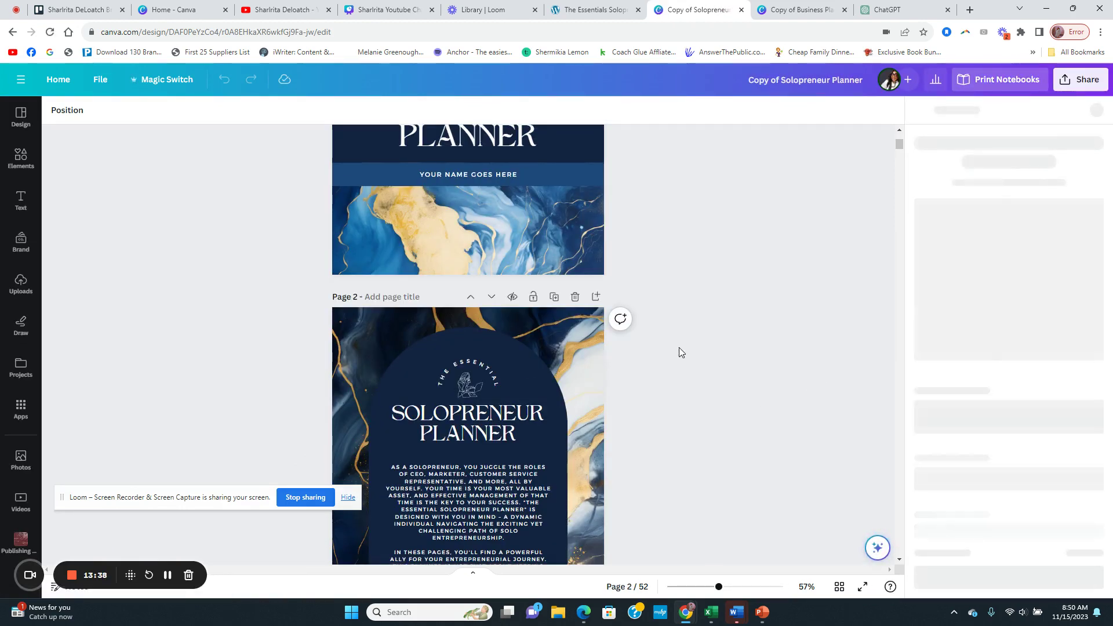
{"action": "scroll", "coordinate": [696, 356], "scroll_direction": "down", "scroll_amount": 3}
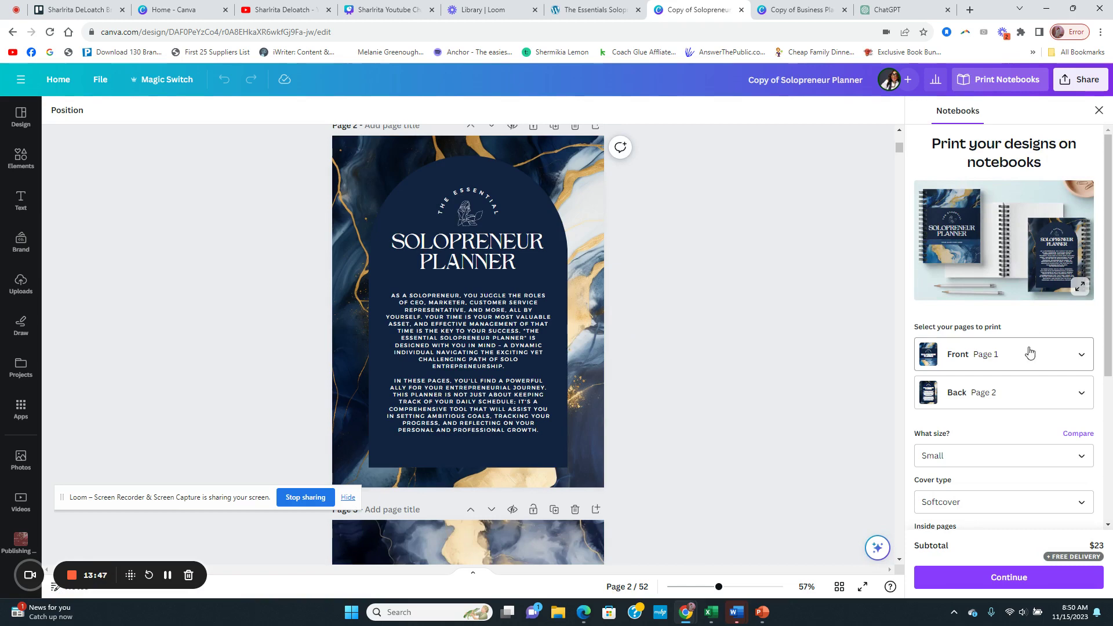
{"action": "scroll", "coordinate": [605, 377], "scroll_direction": "down", "scroll_amount": 6}
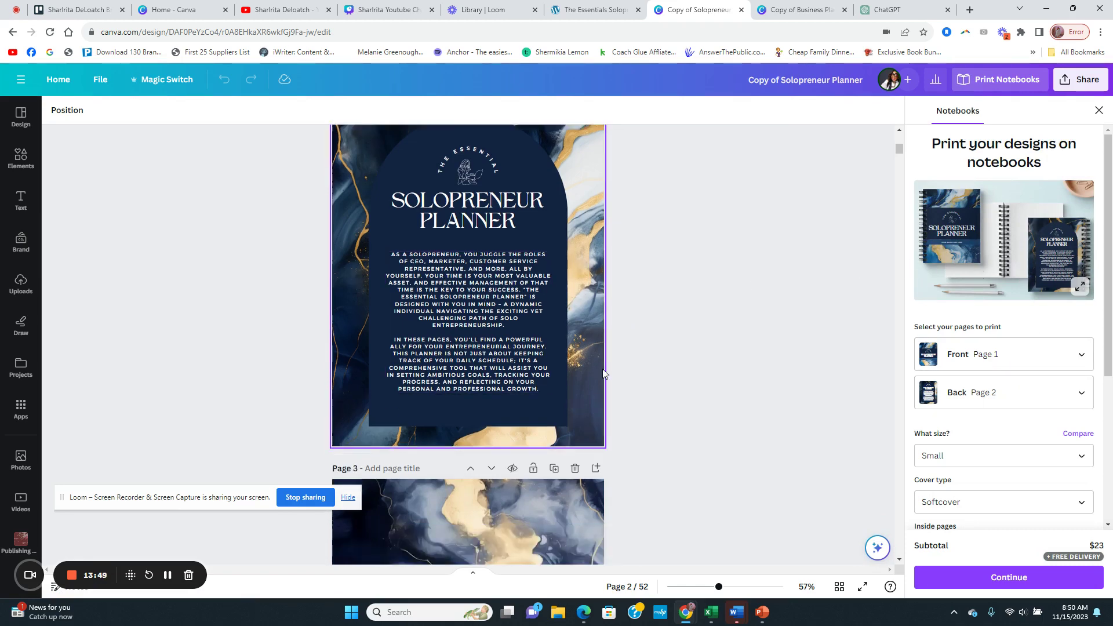
{"action": "scroll", "coordinate": [605, 375], "scroll_direction": "down", "scroll_amount": 6}
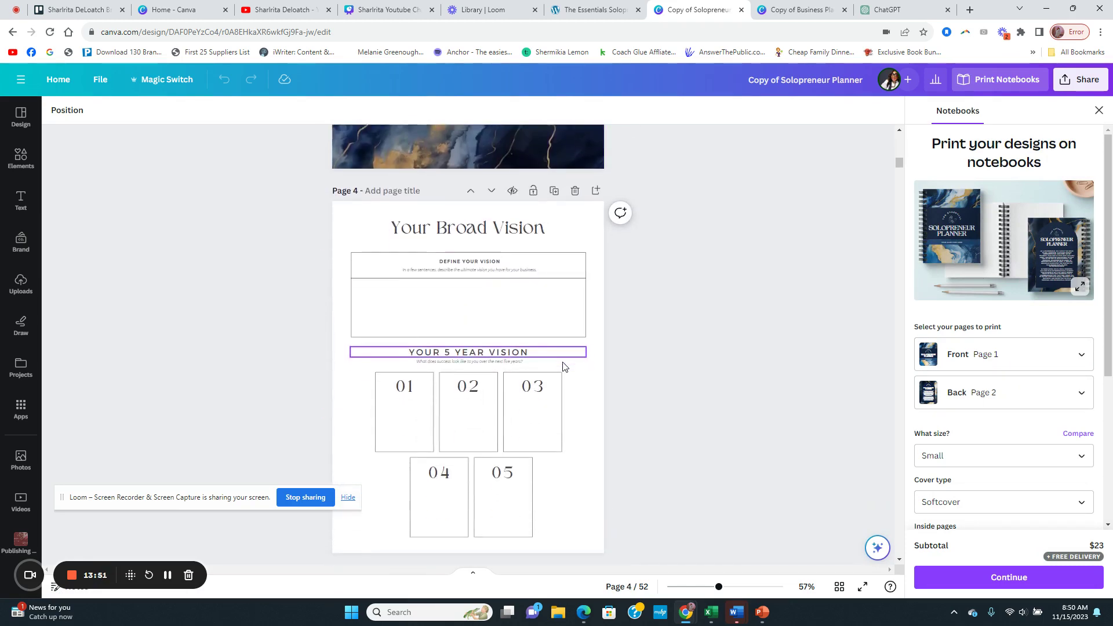
{"action": "scroll", "coordinate": [561, 357], "scroll_direction": "up", "scroll_amount": 5}
{"action": "scroll", "coordinate": [561, 356], "scroll_direction": "up", "scroll_amount": 12}
{"action": "scroll", "coordinate": [561, 357], "scroll_direction": "down", "scroll_amount": 10}
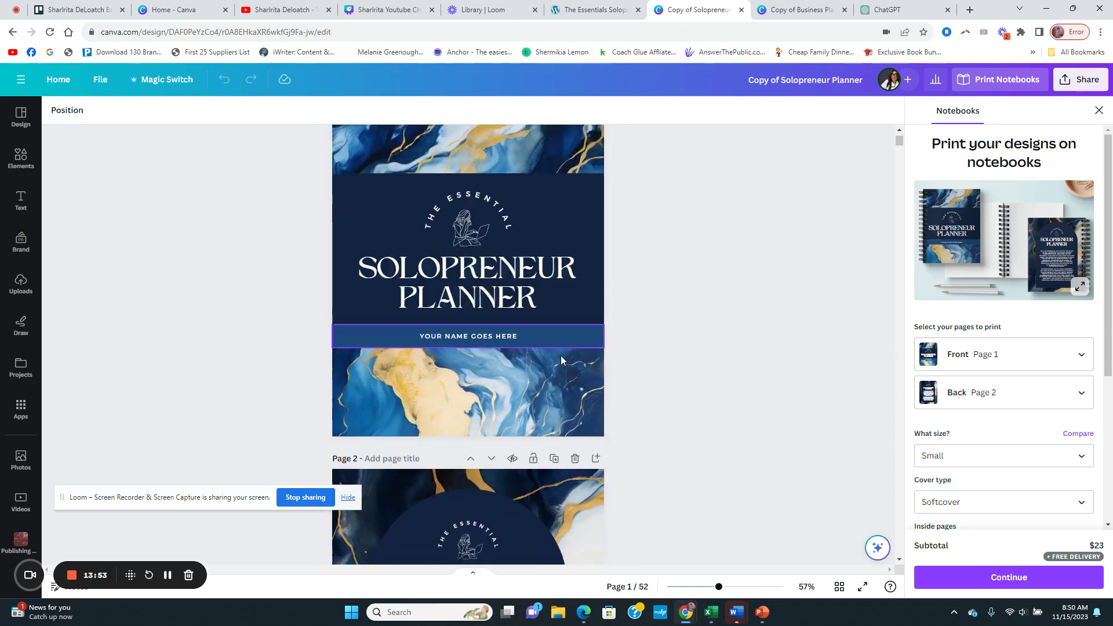
{"action": "scroll", "coordinate": [561, 359], "scroll_direction": "down", "scroll_amount": 18}
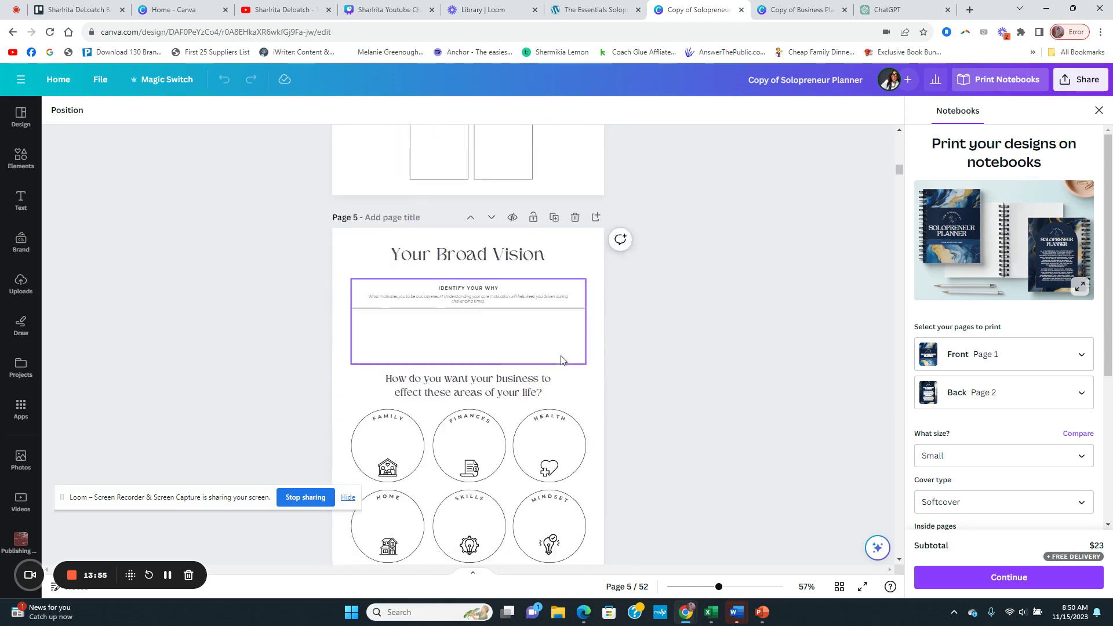
{"action": "scroll", "coordinate": [561, 360], "scroll_direction": "down", "scroll_amount": 17}
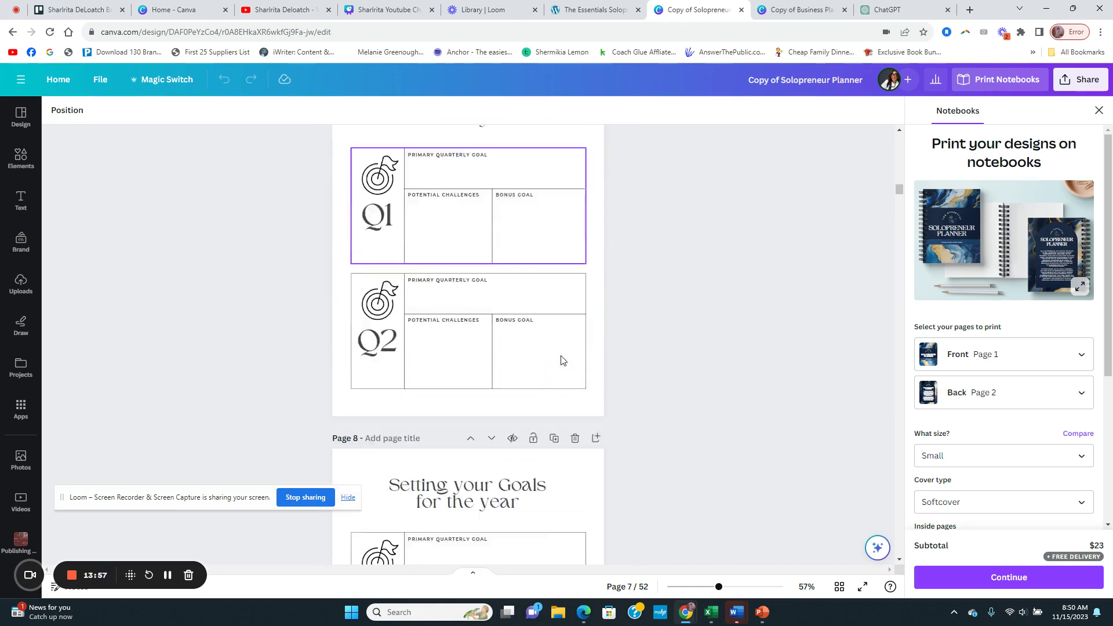
{"action": "scroll", "coordinate": [561, 360], "scroll_direction": "down", "scroll_amount": 9}
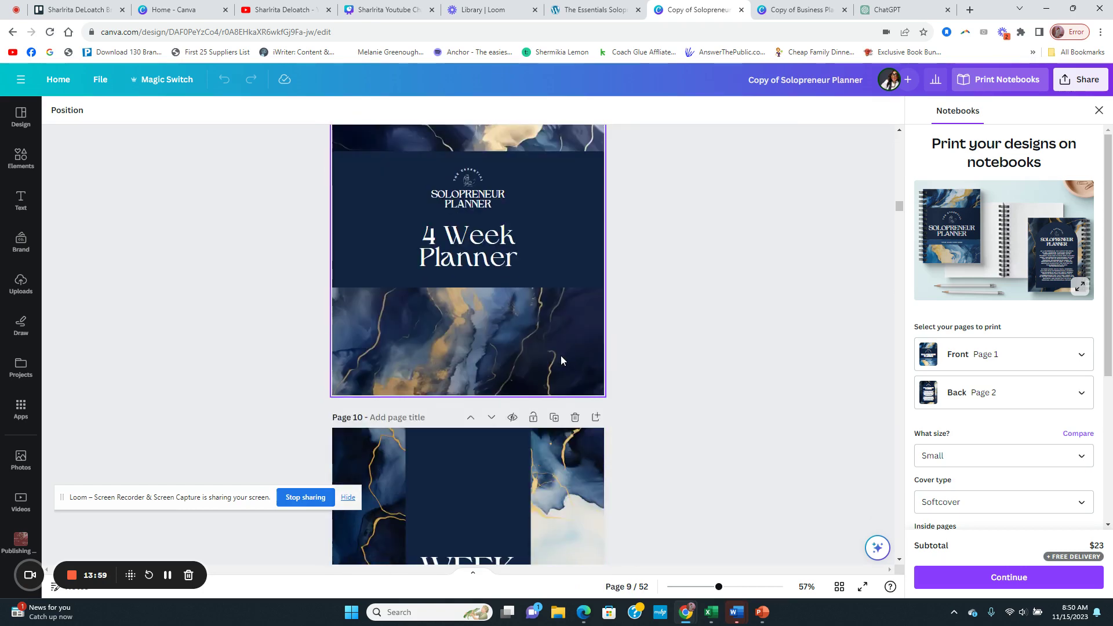
{"action": "scroll", "coordinate": [561, 360], "scroll_direction": "down", "scroll_amount": 15}
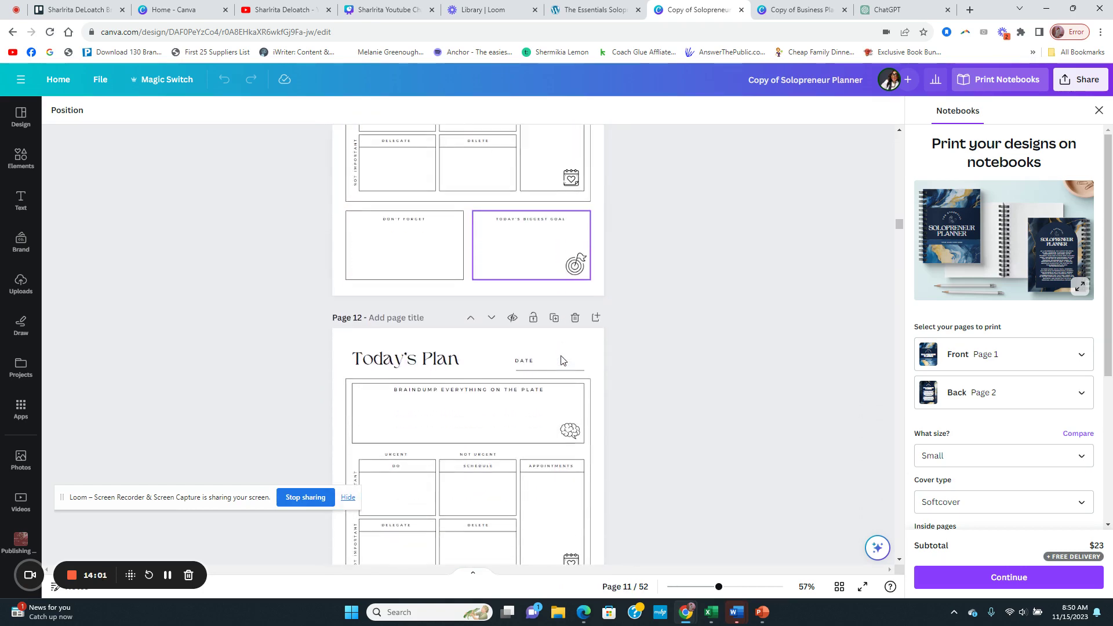
{"action": "scroll", "coordinate": [561, 360], "scroll_direction": "down", "scroll_amount": 20}
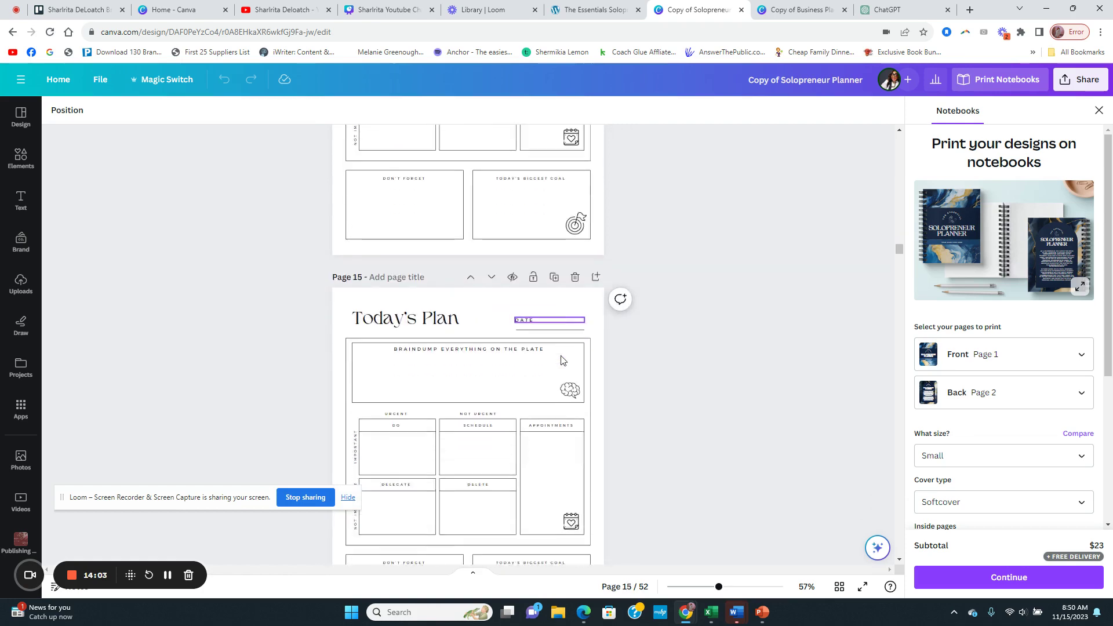
{"action": "scroll", "coordinate": [561, 361], "scroll_direction": "down", "scroll_amount": 20}
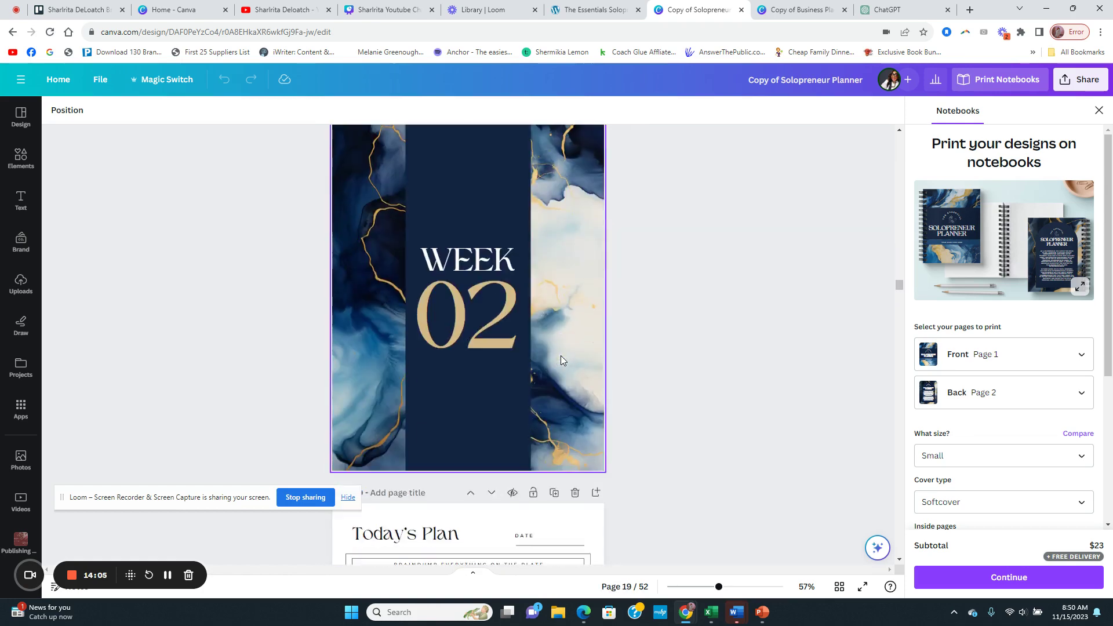
{"action": "scroll", "coordinate": [561, 360], "scroll_direction": "down", "scroll_amount": 20}
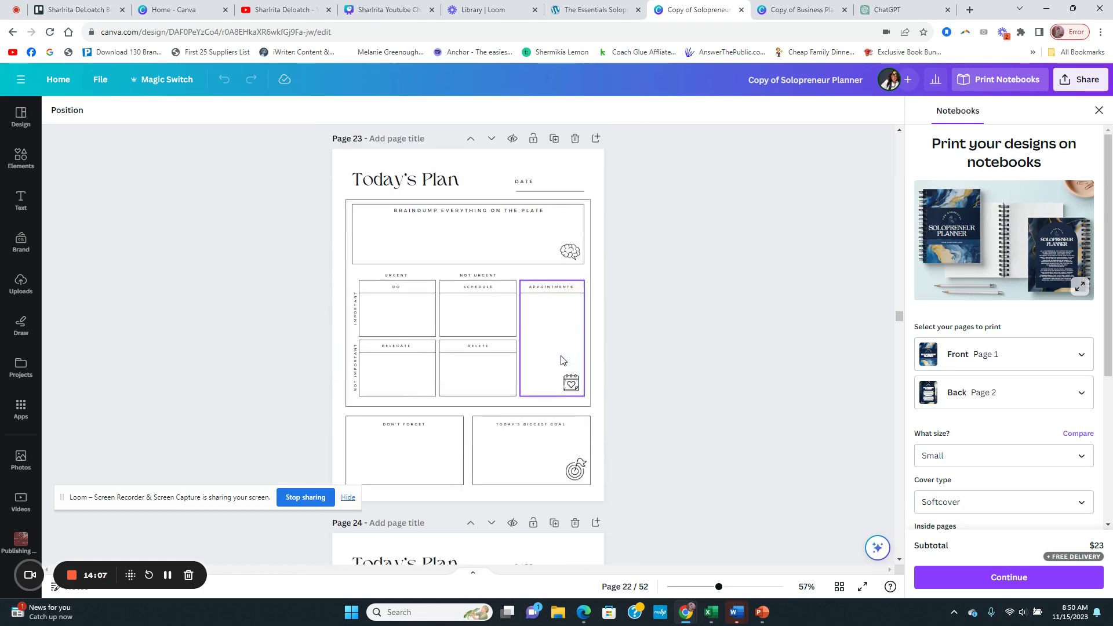
{"action": "scroll", "coordinate": [561, 360], "scroll_direction": "down", "scroll_amount": 10}
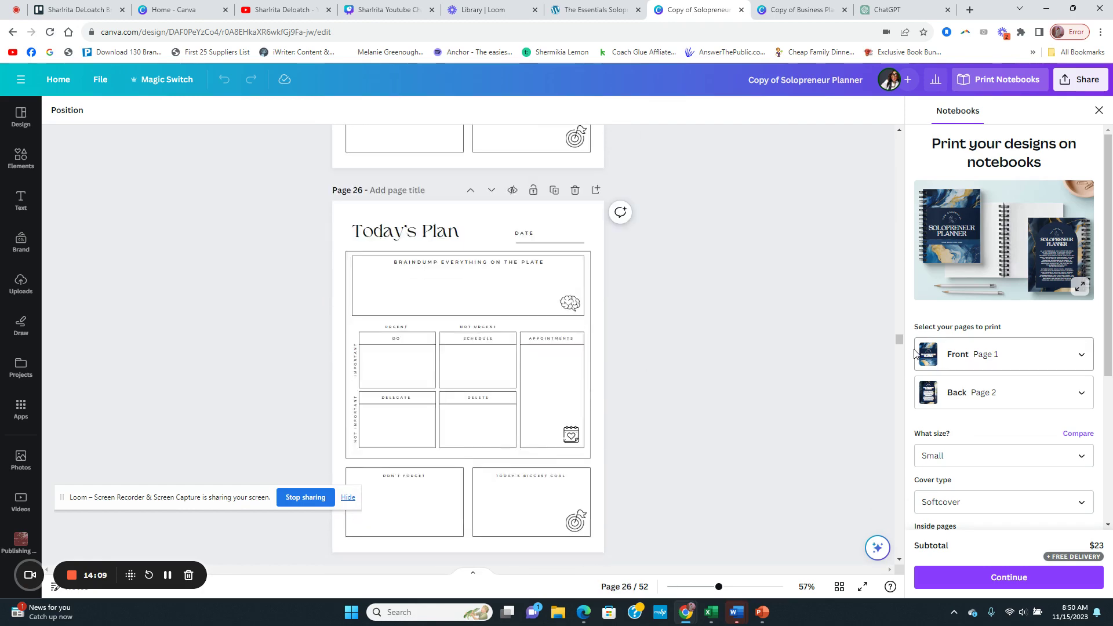
{"action": "left_click_drag", "start_coordinate": [899, 339], "coordinate": [899, 132]}
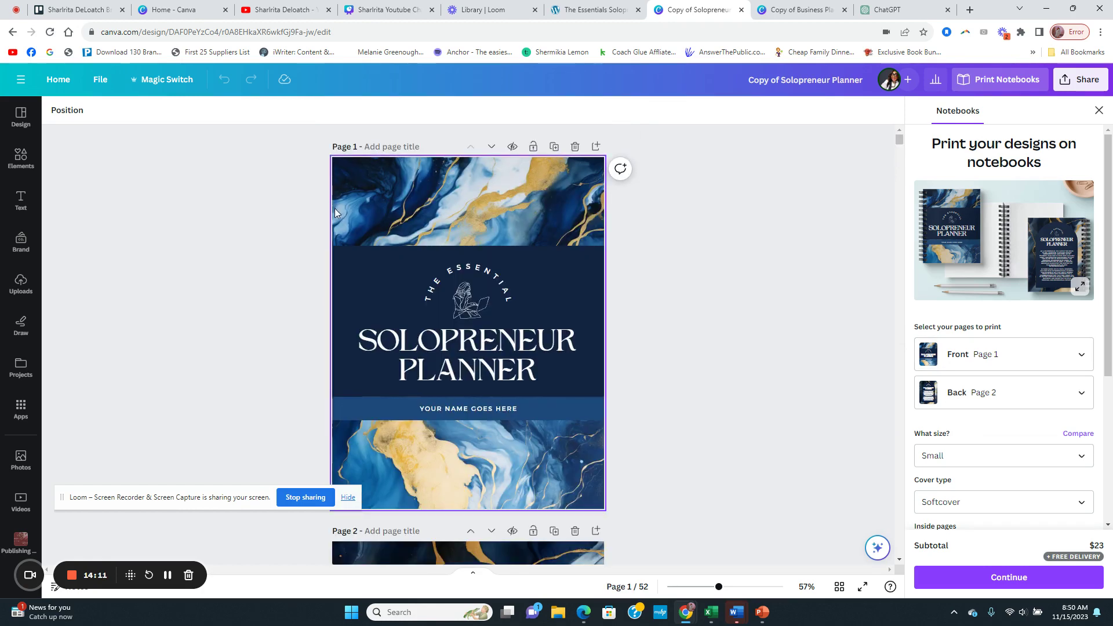
Try the brand color palette on the planner's cover page and undo the change.
{"action": "left_click", "coordinate": [376, 187]}
{"action": "left_click", "coordinate": [21, 116]}
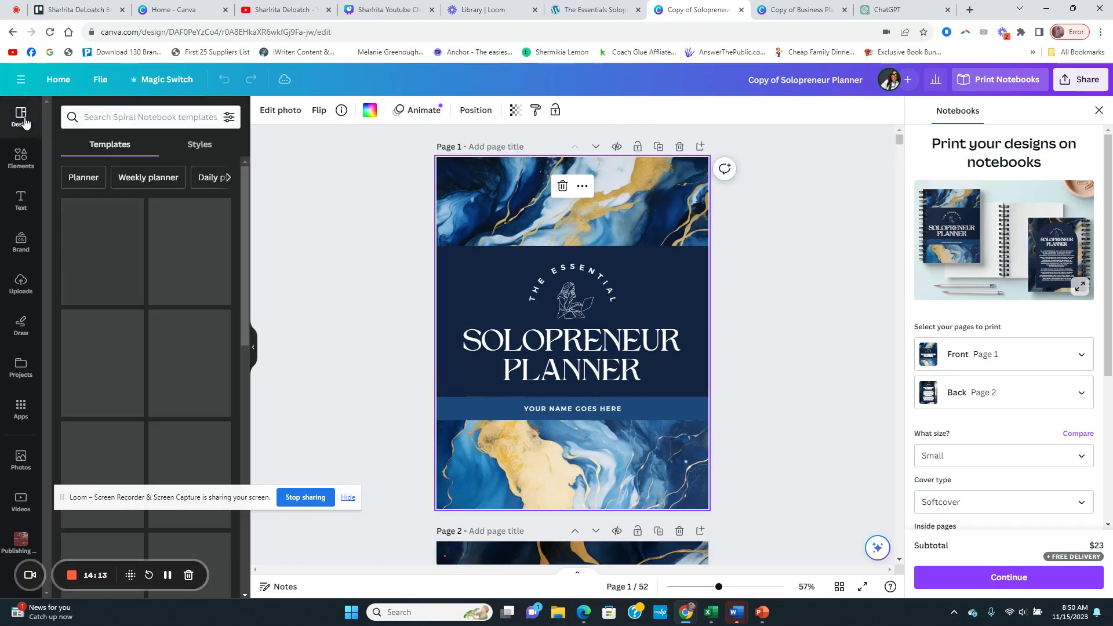
{"action": "left_click", "coordinate": [209, 148]}
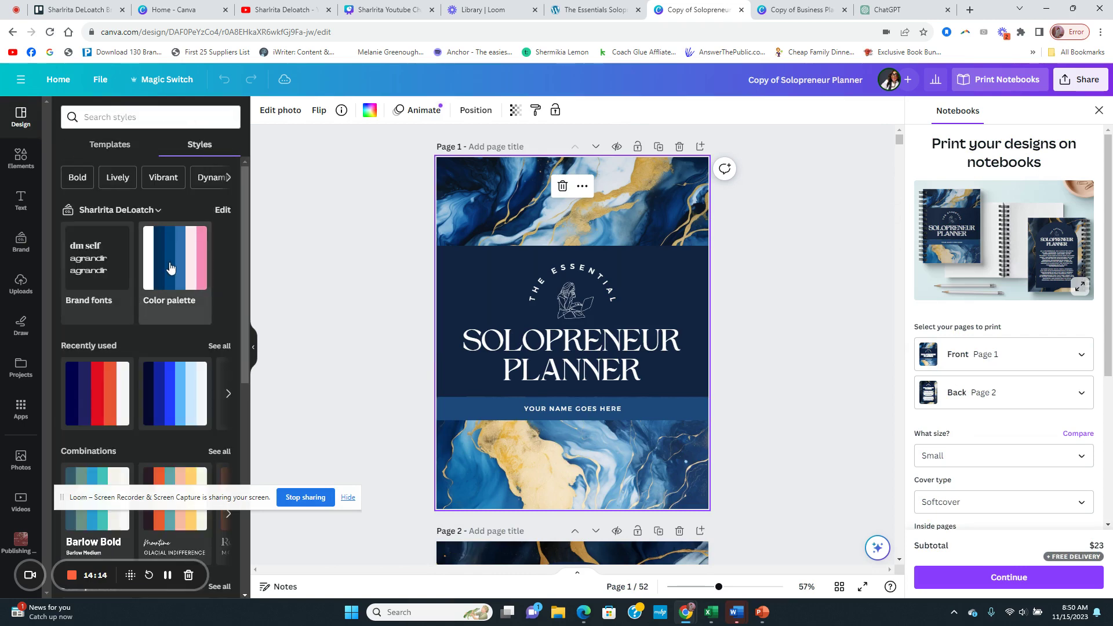
{"action": "left_click", "coordinate": [171, 268]}
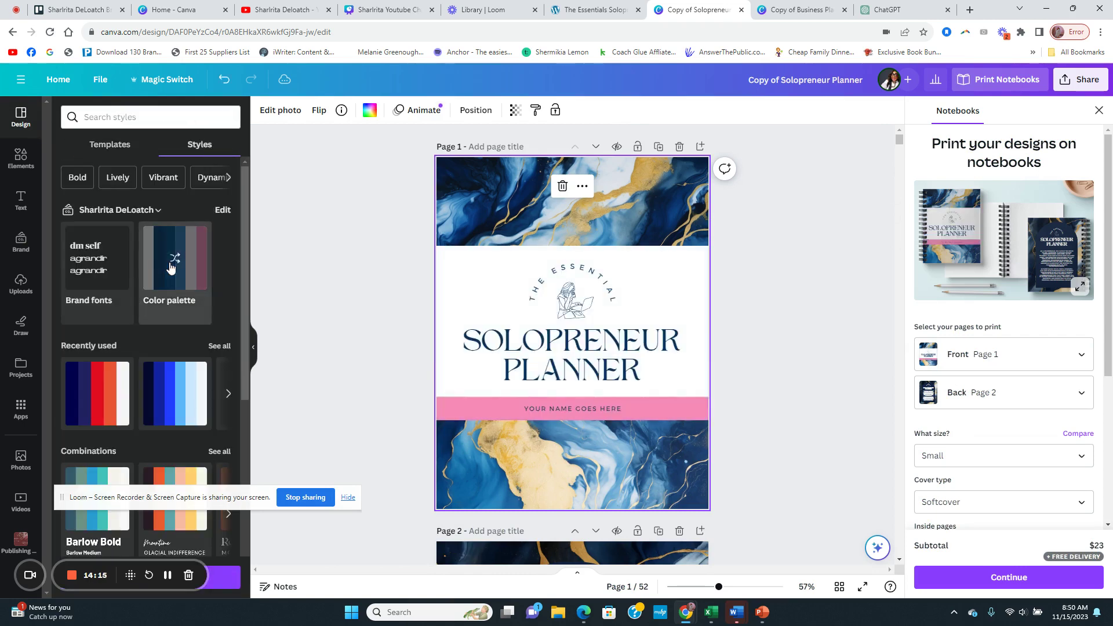
{"action": "left_click", "coordinate": [224, 80]}
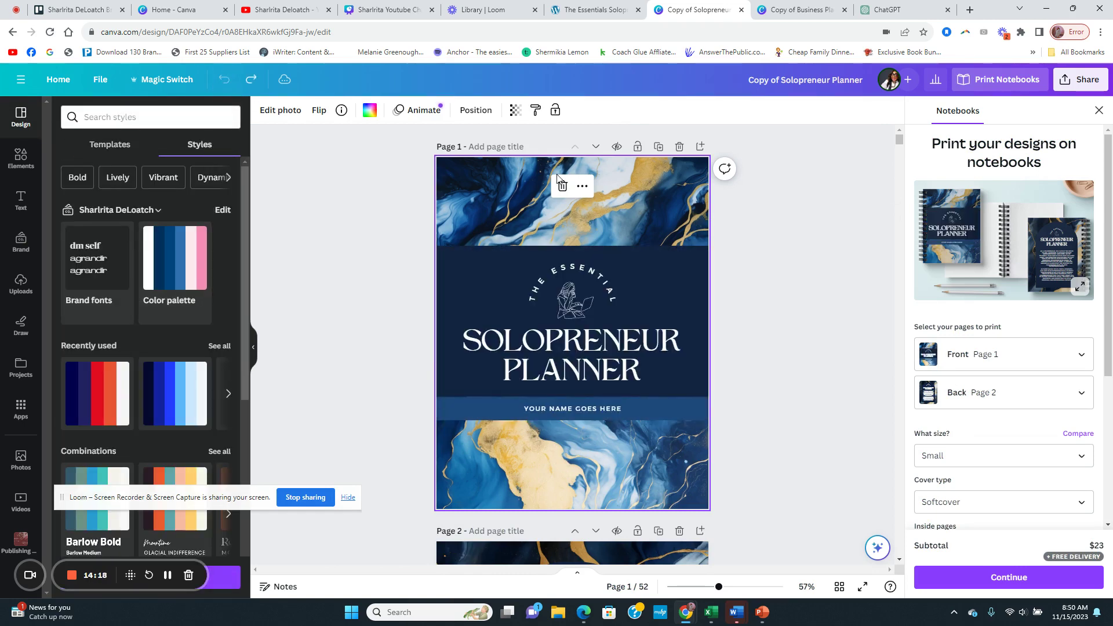
Shift the cover's marble background photo slightly downward within its crop.
{"action": "double_click", "coordinate": [505, 193]}
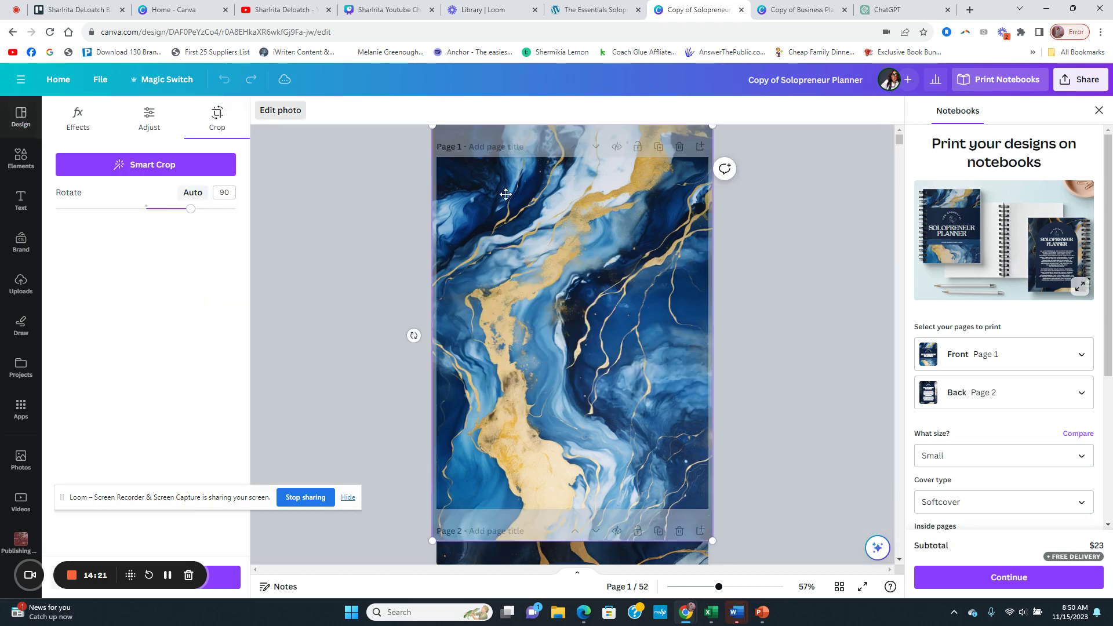
{"action": "left_click_drag", "start_coordinate": [576, 211], "coordinate": [579, 229]}
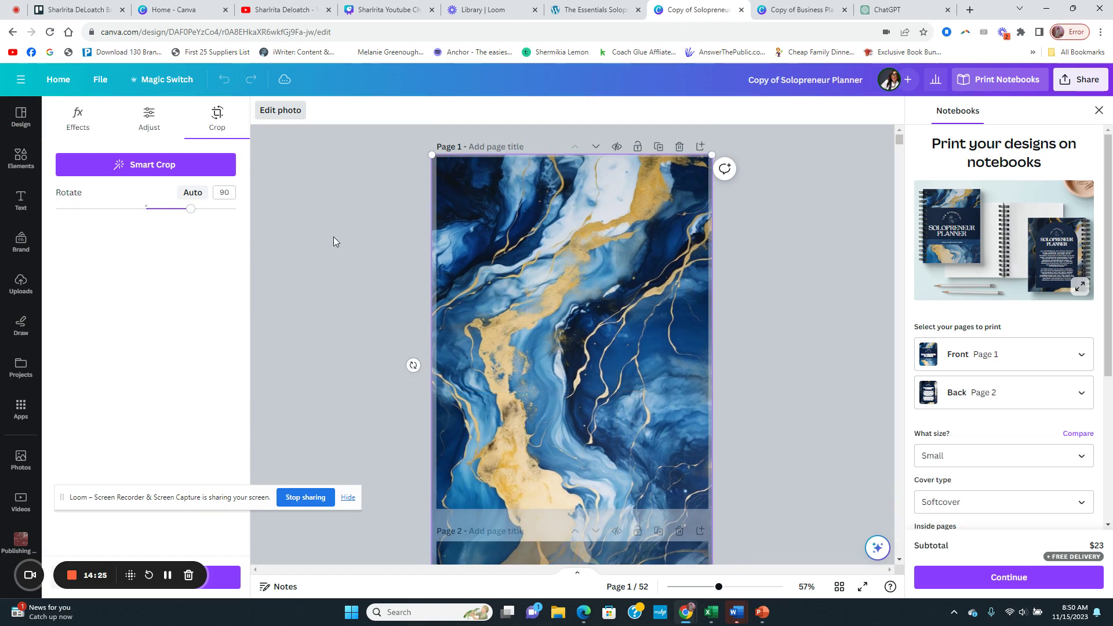
{"action": "left_click", "coordinate": [333, 237]}
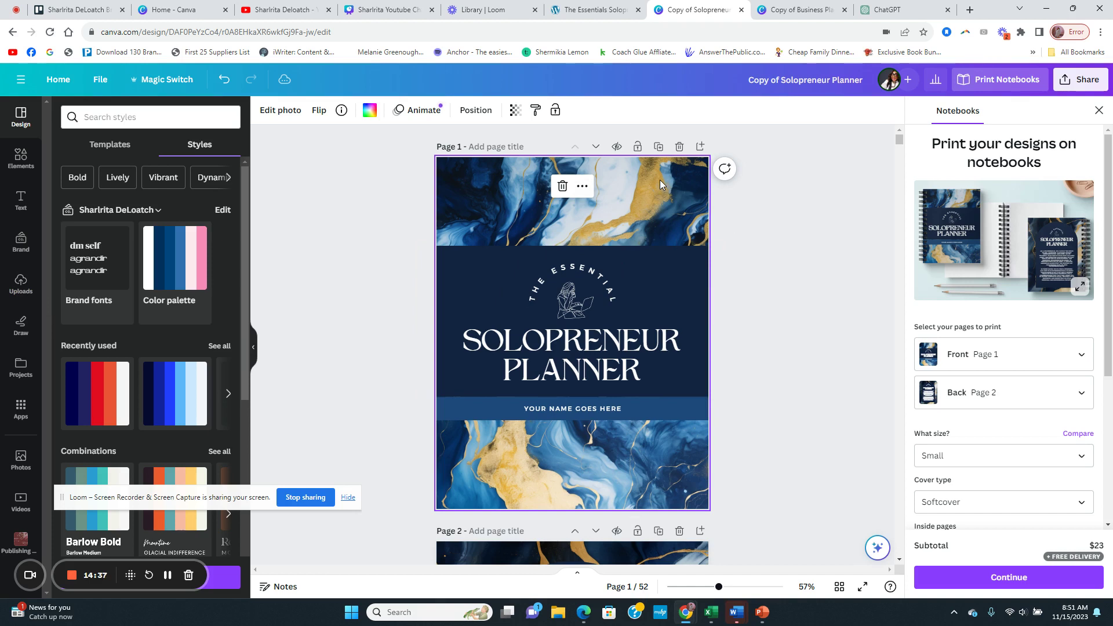
Highlight the word SOLOPRENEUR in the cover title, and select the YOUR NAME GOES HERE text below it.
{"action": "left_click", "coordinate": [532, 347]}
{"action": "double_click", "coordinate": [531, 345]}
{"action": "left_click", "coordinate": [532, 344]}
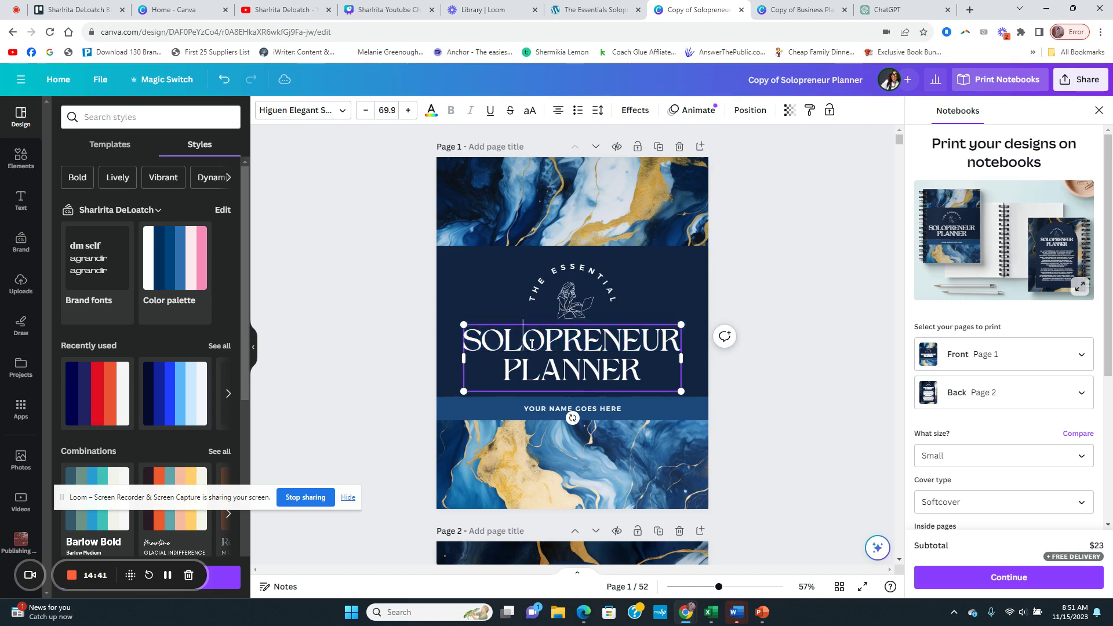
{"action": "left_click_drag", "start_coordinate": [474, 341], "coordinate": [669, 345]}
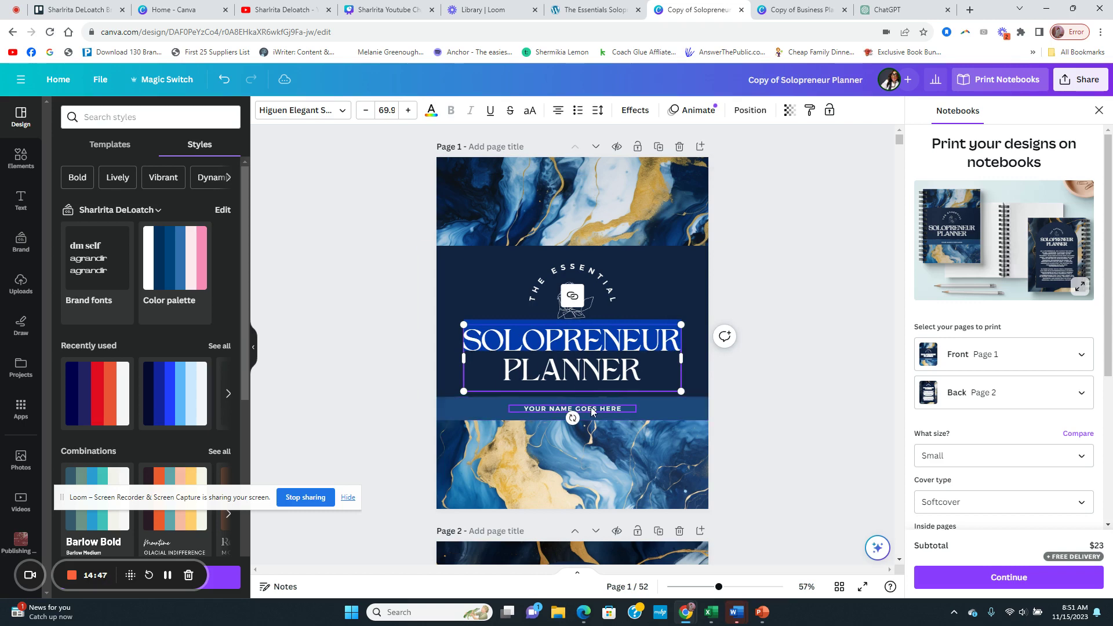
{"action": "left_click", "coordinate": [592, 412]}
Review the inside pages from page 2 through the Week 01 daily plan pages.
{"action": "scroll", "coordinate": [803, 295], "scroll_direction": "down", "scroll_amount": 5}
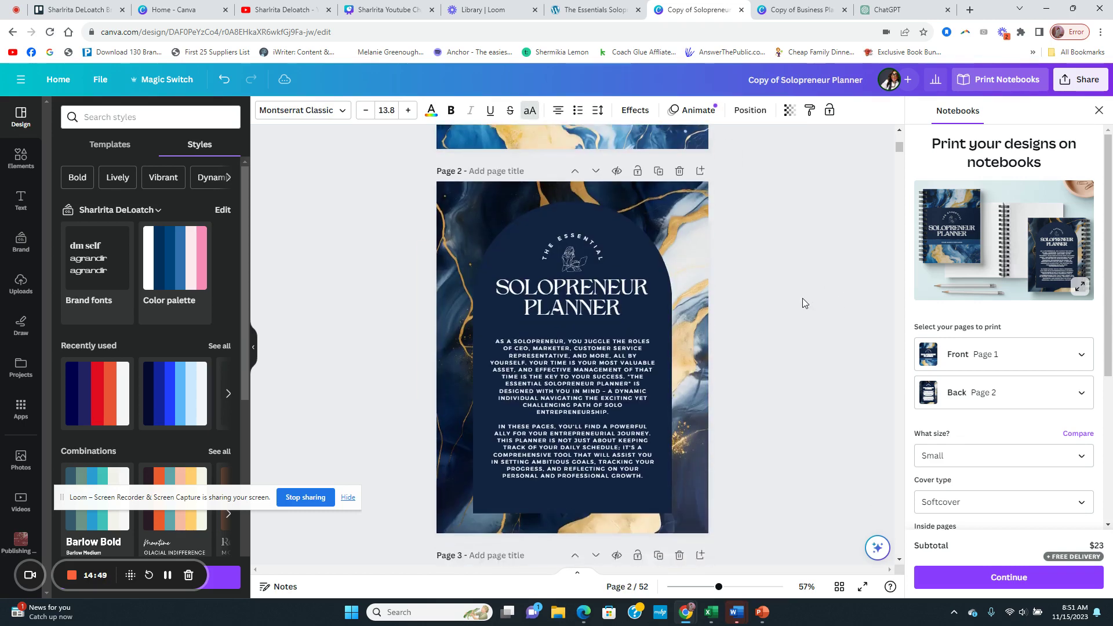
{"action": "scroll", "coordinate": [803, 298], "scroll_direction": "down", "scroll_amount": 15}
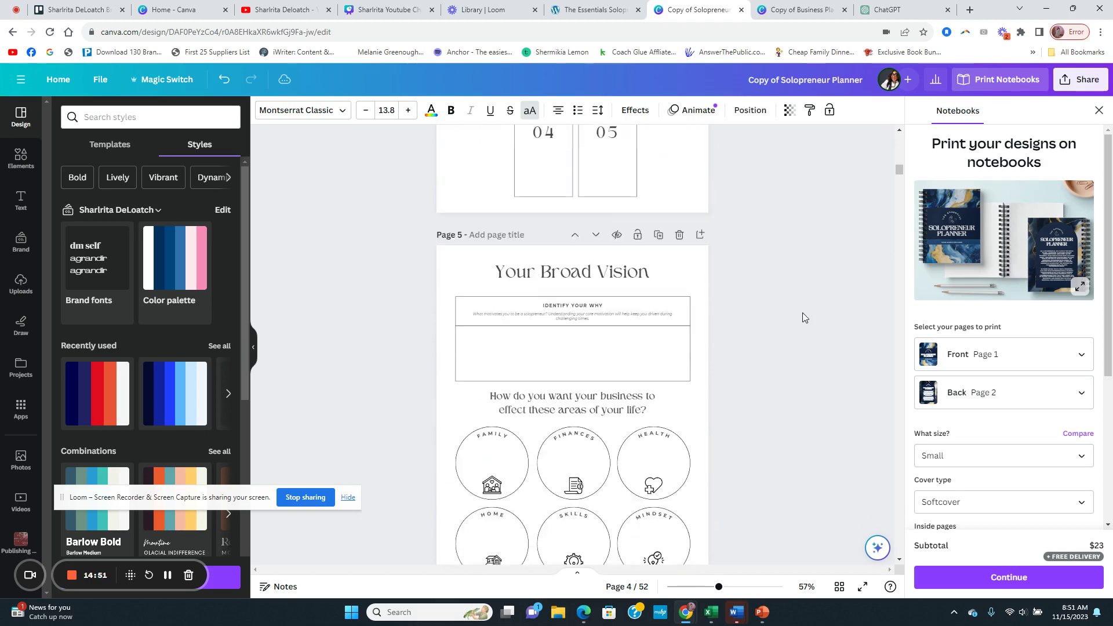
{"action": "scroll", "coordinate": [802, 317], "scroll_direction": "down", "scroll_amount": 20}
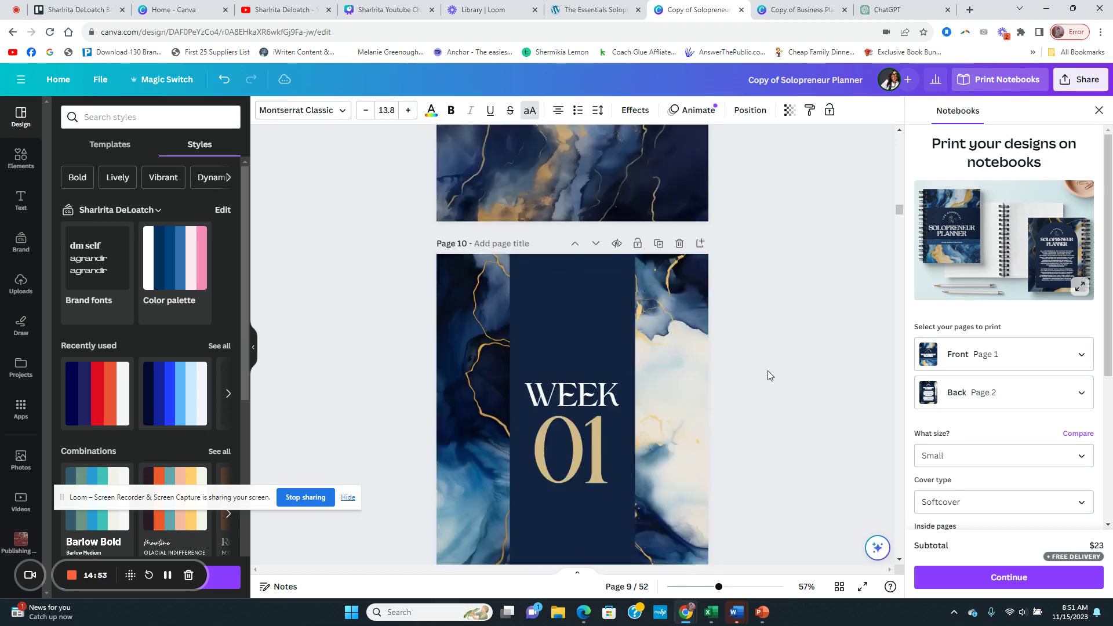
{"action": "scroll", "coordinate": [768, 376], "scroll_direction": "down", "scroll_amount": 20}
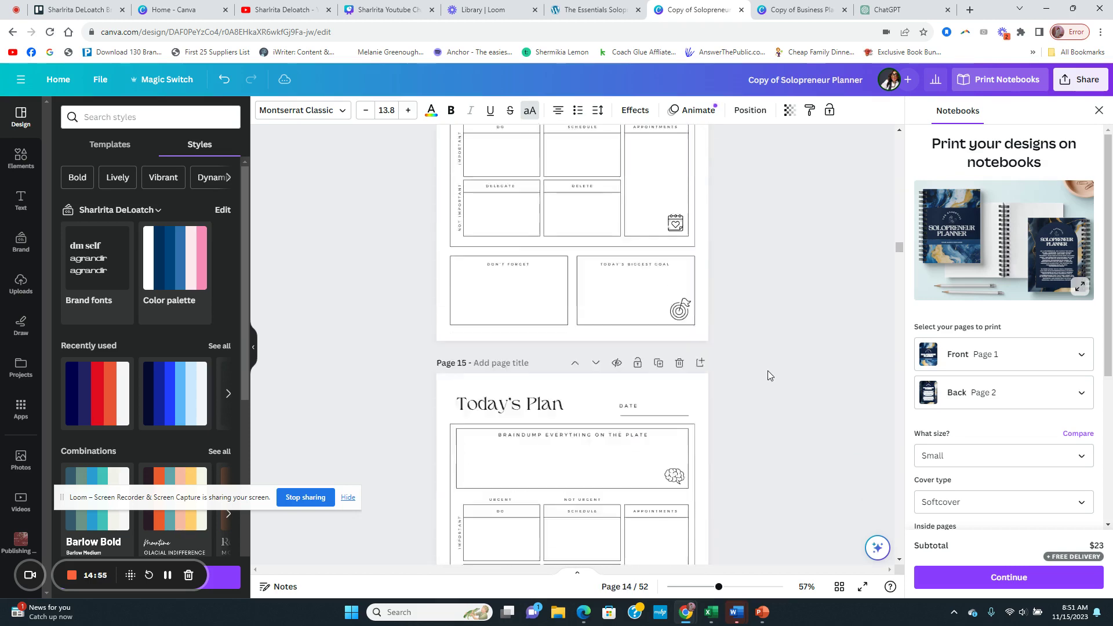
Review the planner's remaining weekly pages, from the Week 01 daily plans through the last Week in Review page.
{"action": "scroll", "coordinate": [769, 376], "scroll_direction": "down", "scroll_amount": 20}
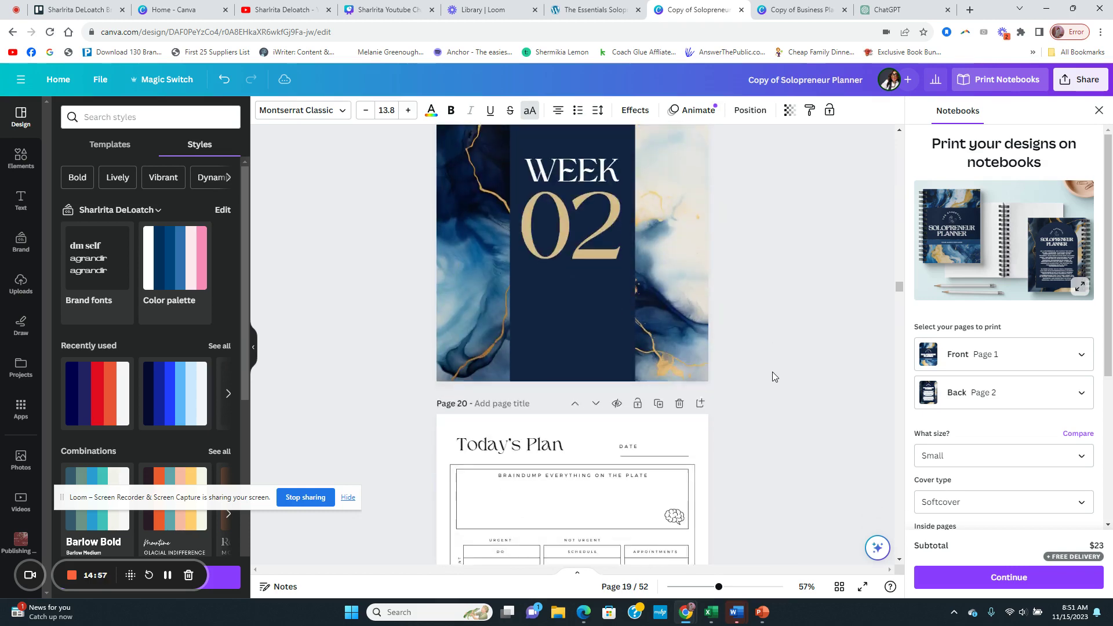
{"action": "scroll", "coordinate": [772, 377], "scroll_direction": "down", "scroll_amount": 20}
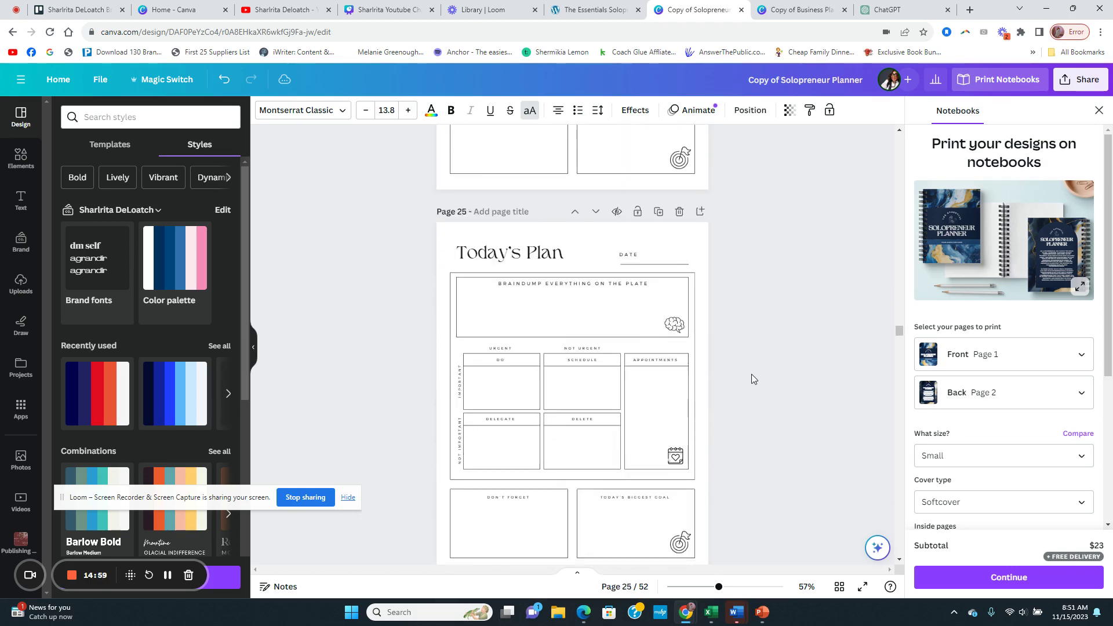
{"action": "scroll", "coordinate": [754, 377], "scroll_direction": "down", "scroll_amount": 20}
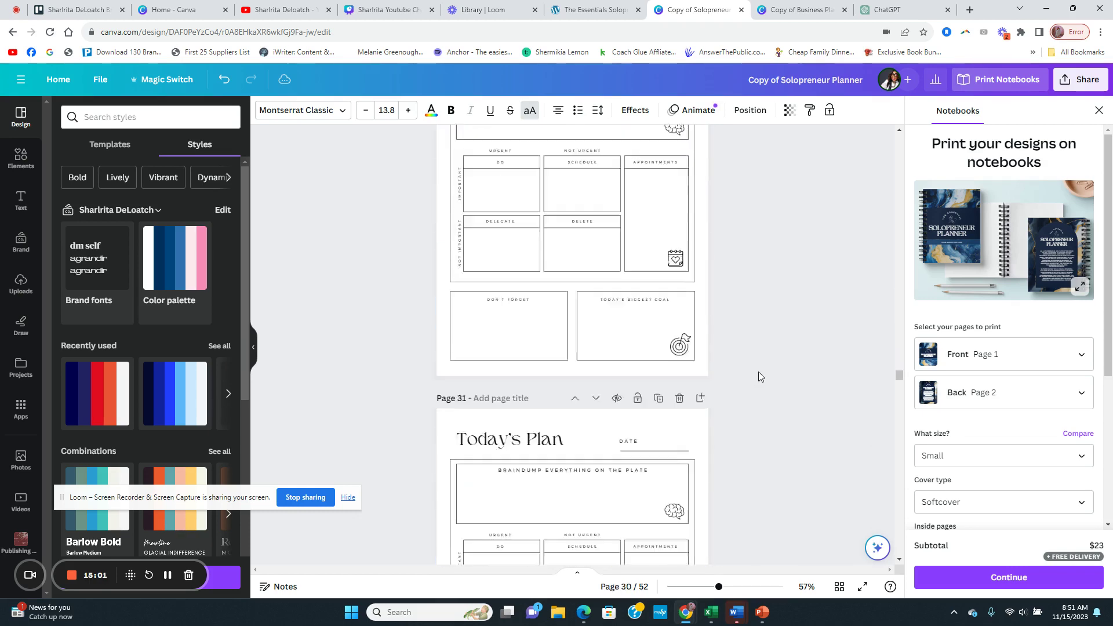
{"action": "scroll", "coordinate": [759, 377], "scroll_direction": "down", "scroll_amount": 20}
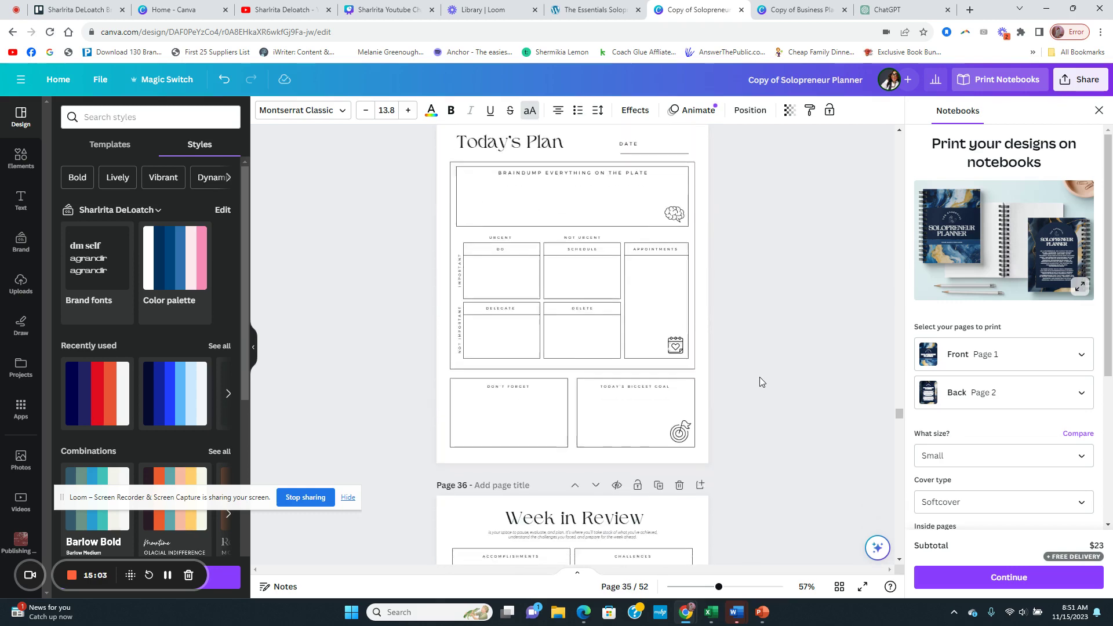
{"action": "scroll", "coordinate": [759, 377], "scroll_direction": "down", "scroll_amount": 20}
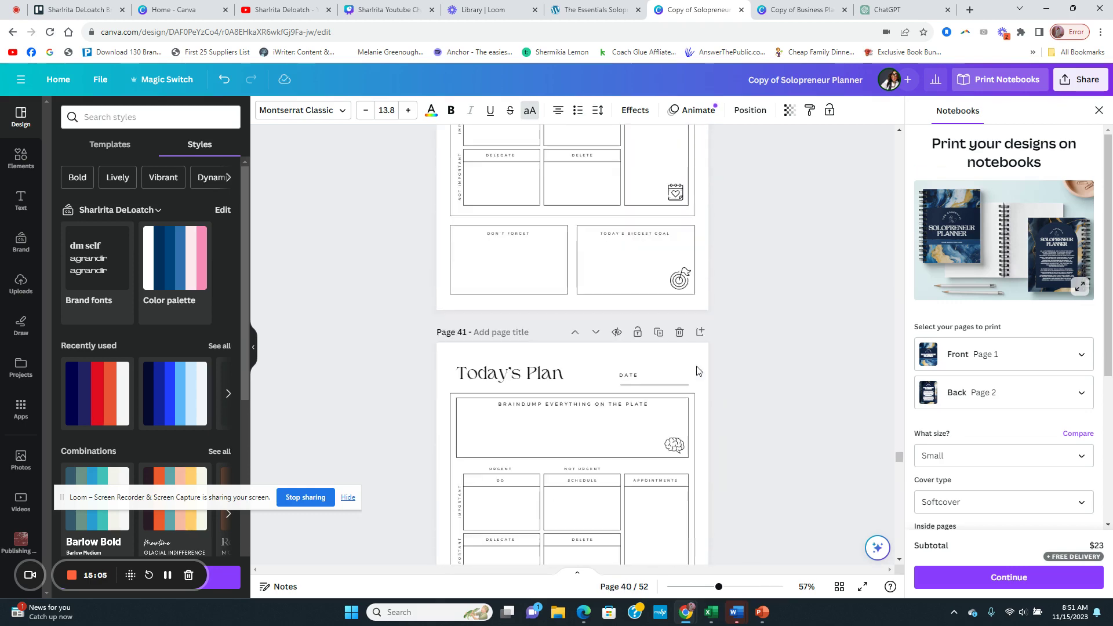
{"action": "scroll", "coordinate": [698, 371], "scroll_direction": "down", "scroll_amount": 20}
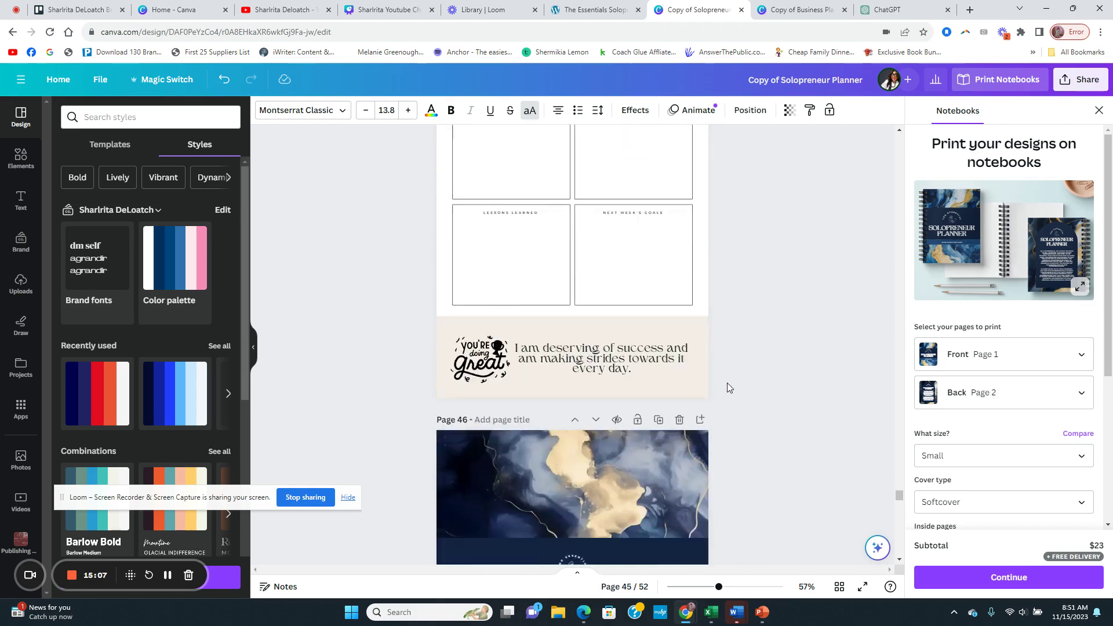
{"action": "scroll", "coordinate": [727, 383], "scroll_direction": "down", "scroll_amount": 5}
{"action": "scroll", "coordinate": [619, 319], "scroll_direction": "up", "scroll_amount": 5}
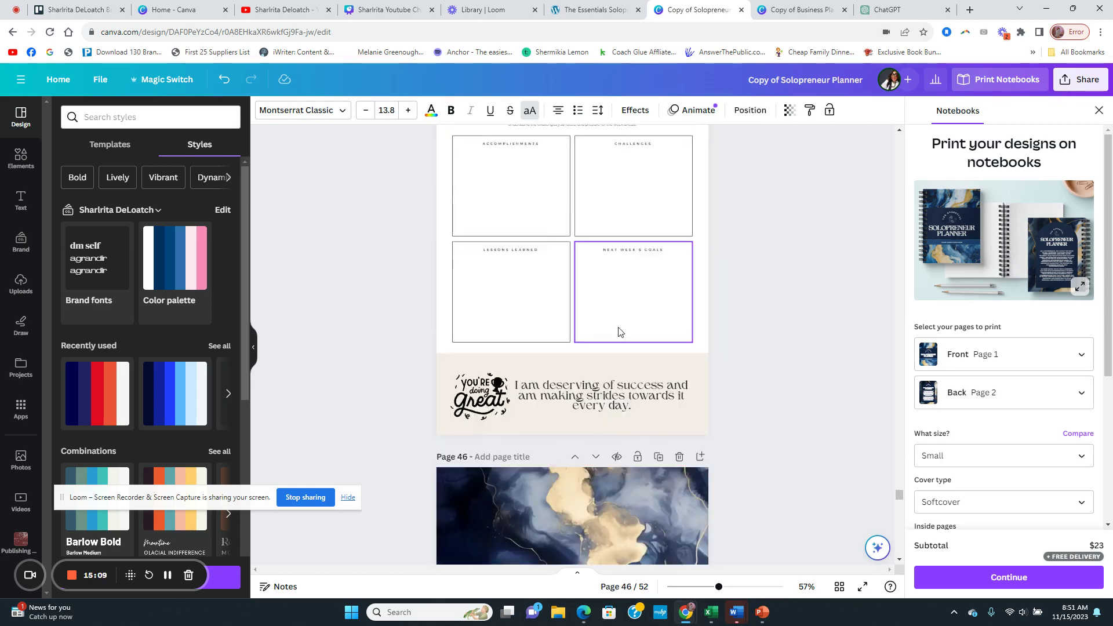
{"action": "scroll", "coordinate": [619, 332], "scroll_direction": "up", "scroll_amount": 5}
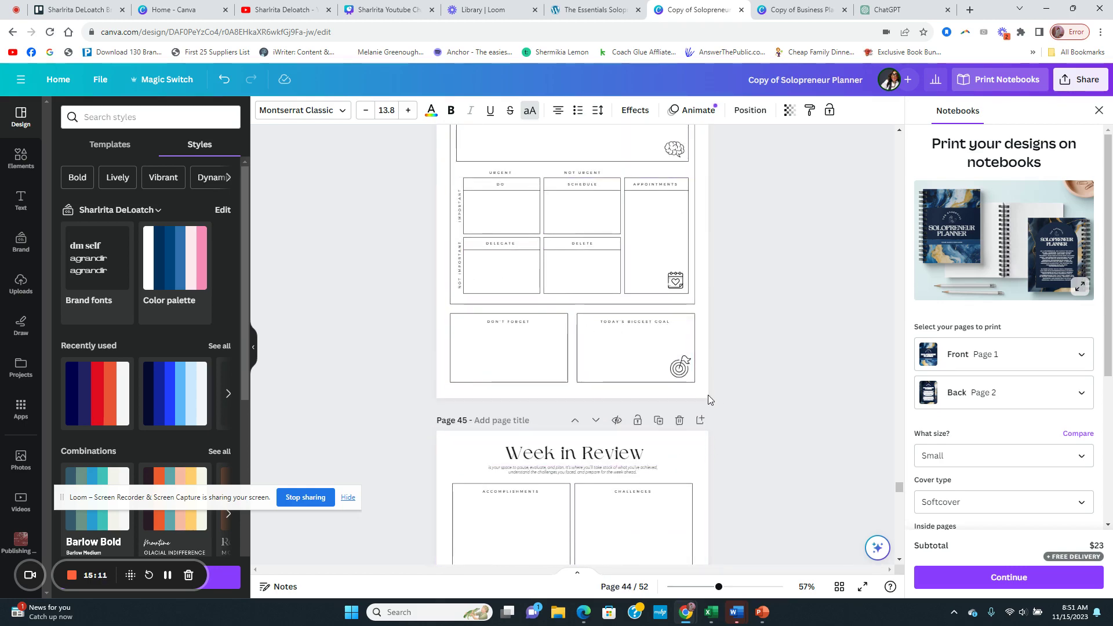
Close the notebook printing options and review the closing pages, from the Financial Trackers divider to Top Tips for Solopreneurs.
{"action": "left_click", "coordinate": [1099, 110]}
{"action": "scroll", "coordinate": [932, 321], "scroll_direction": "up", "scroll_amount": 5}
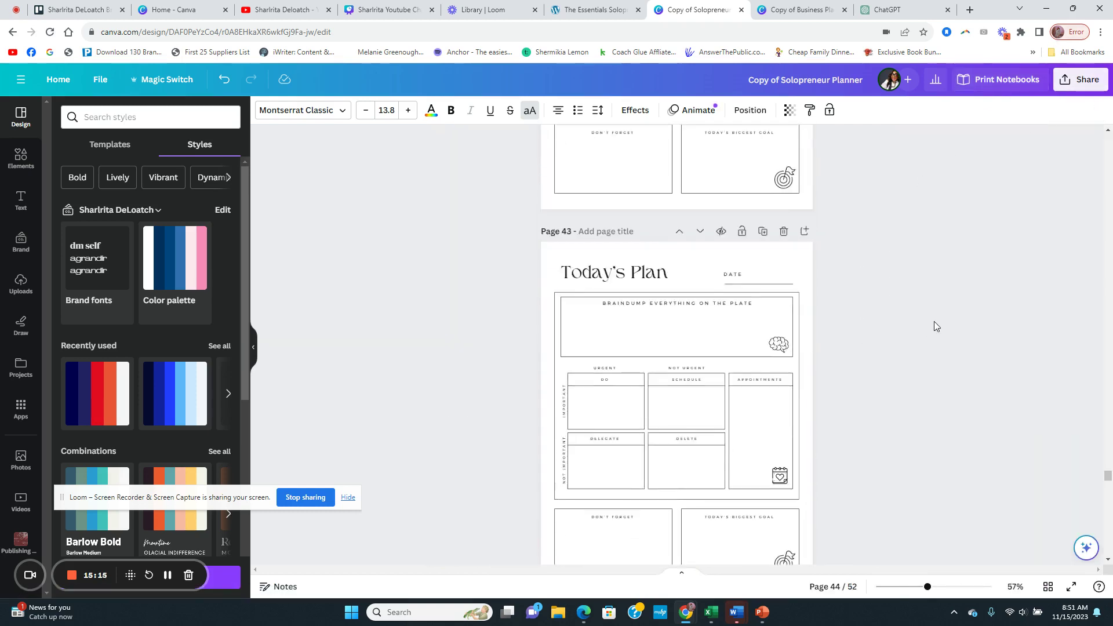
{"action": "scroll", "coordinate": [869, 296], "scroll_direction": "down", "scroll_amount": 15}
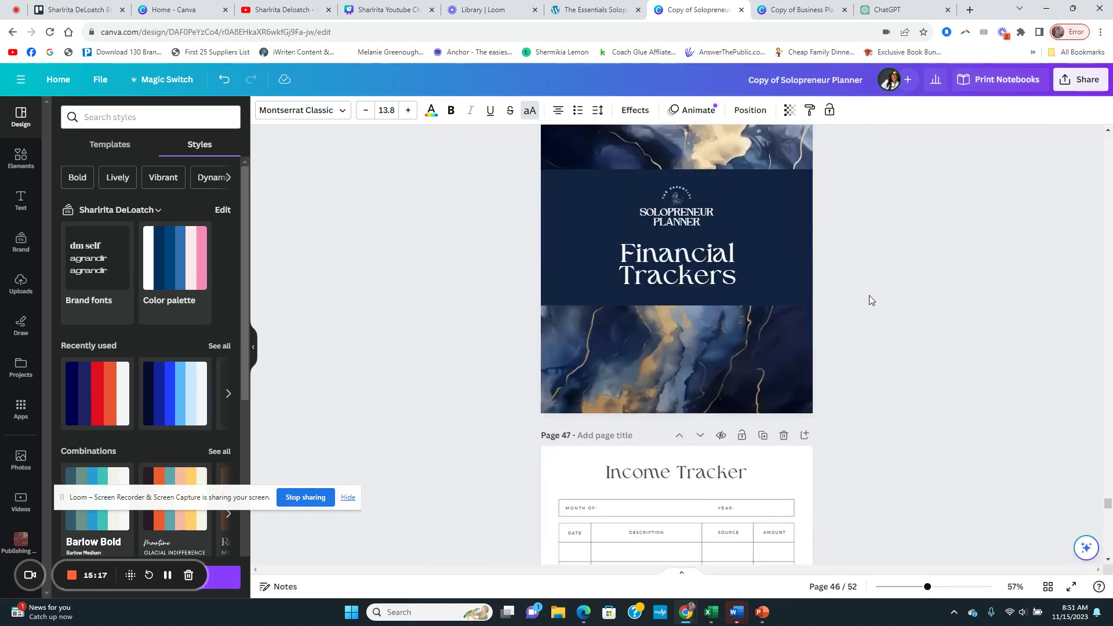
{"action": "scroll", "coordinate": [868, 300], "scroll_direction": "up", "scroll_amount": 6}
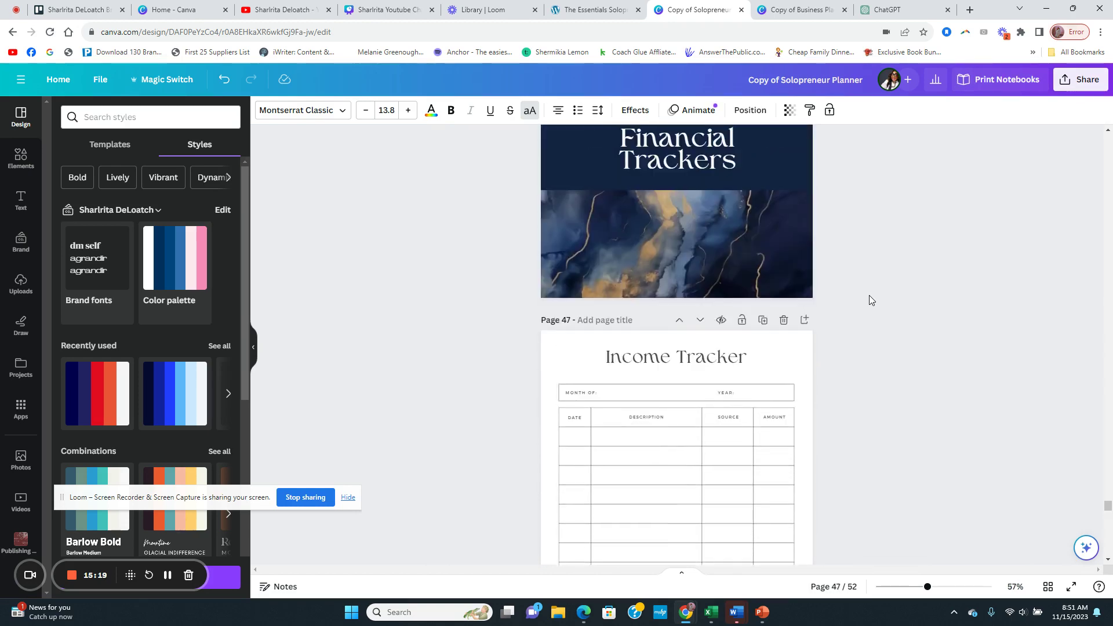
{"action": "scroll", "coordinate": [869, 300], "scroll_direction": "down", "scroll_amount": 20}
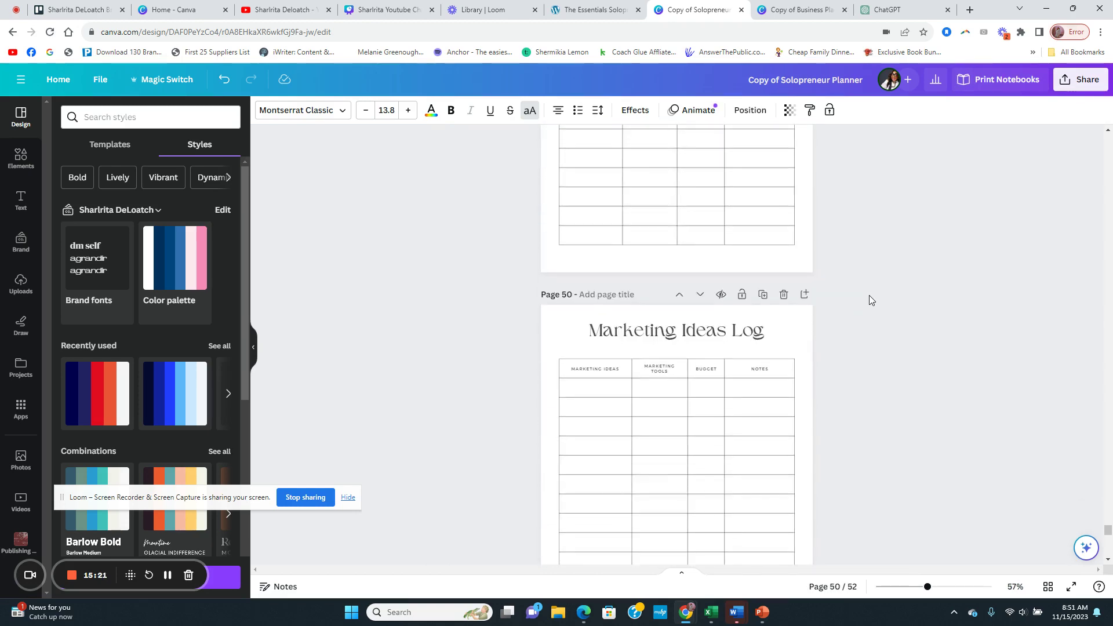
{"action": "scroll", "coordinate": [869, 300], "scroll_direction": "up", "scroll_amount": 8}
{"action": "scroll", "coordinate": [870, 299], "scroll_direction": "down", "scroll_amount": 11}
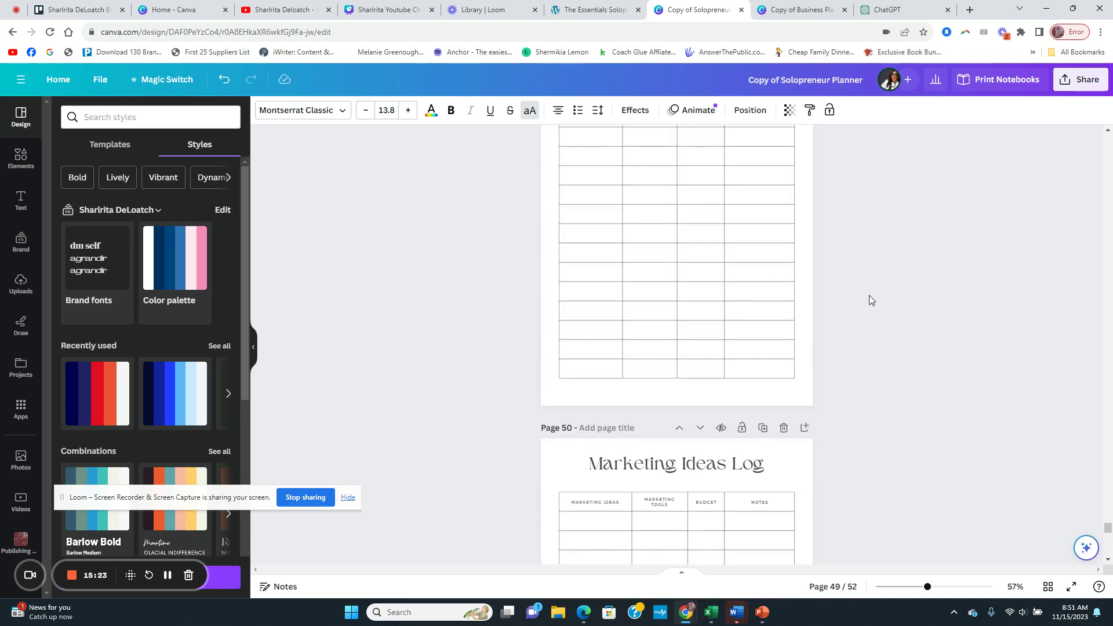
{"action": "scroll", "coordinate": [869, 298], "scroll_direction": "down", "scroll_amount": 6}
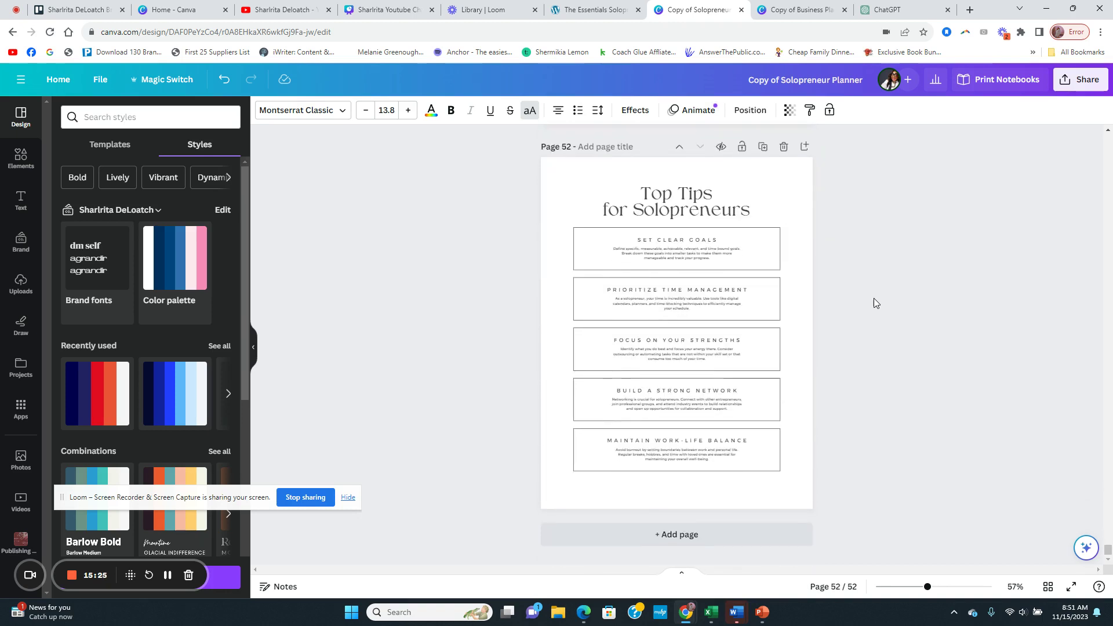
{"action": "scroll", "coordinate": [924, 439], "scroll_direction": "up", "scroll_amount": 5}
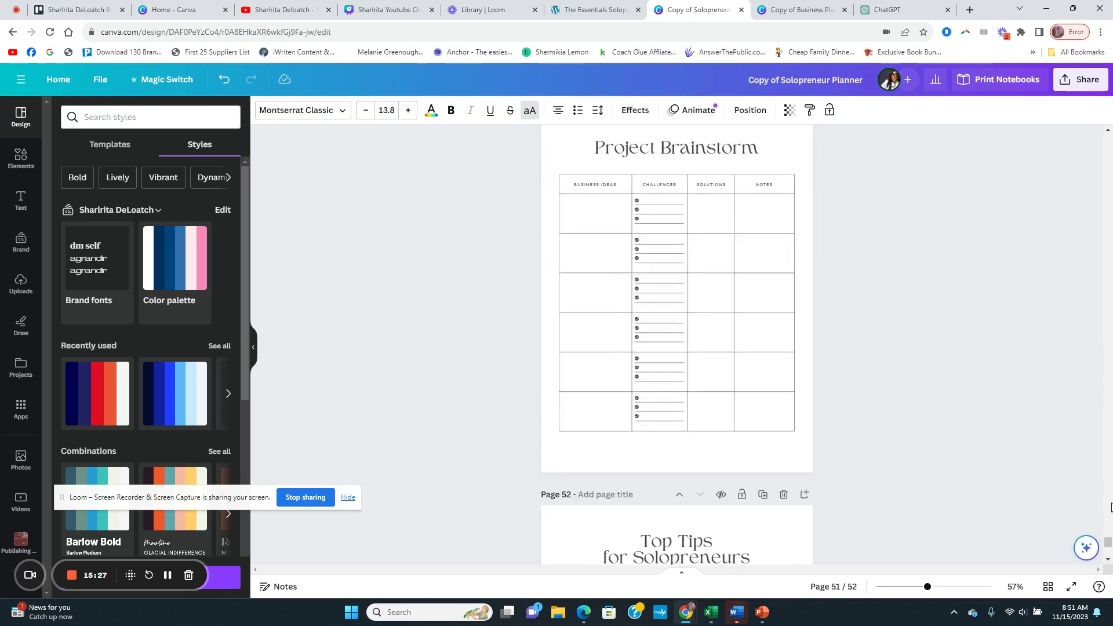
Return to the front cover on page 1 and duplicate that page.
{"action": "left_click_drag", "start_coordinate": [1109, 544], "coordinate": [1106, 132]}
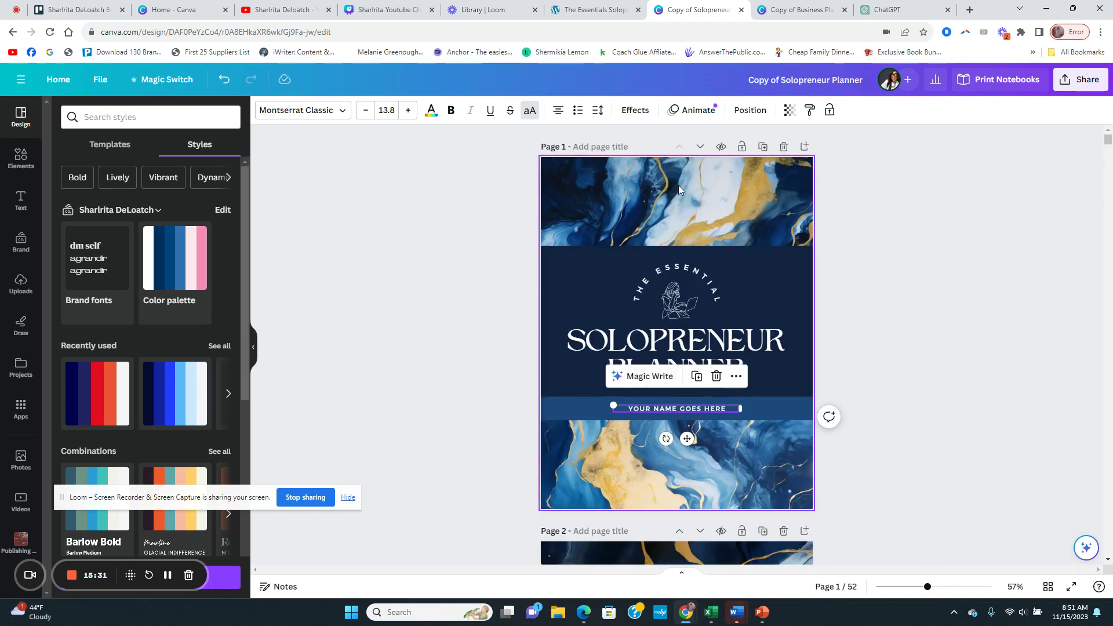
{"action": "left_click", "coordinate": [666, 180]}
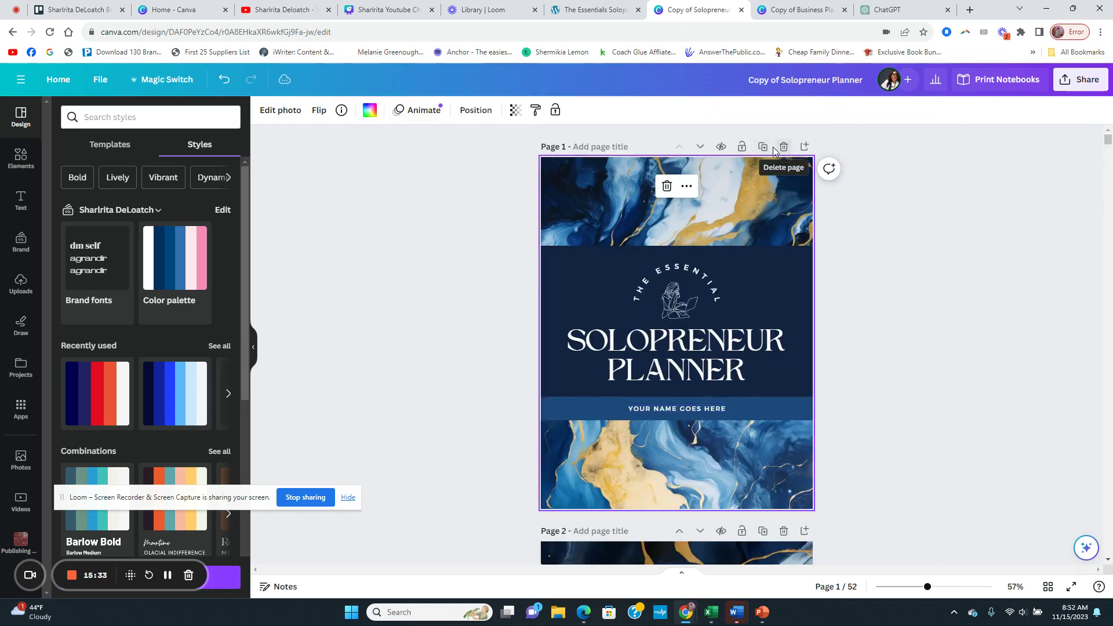
{"action": "left_click", "coordinate": [762, 147]}
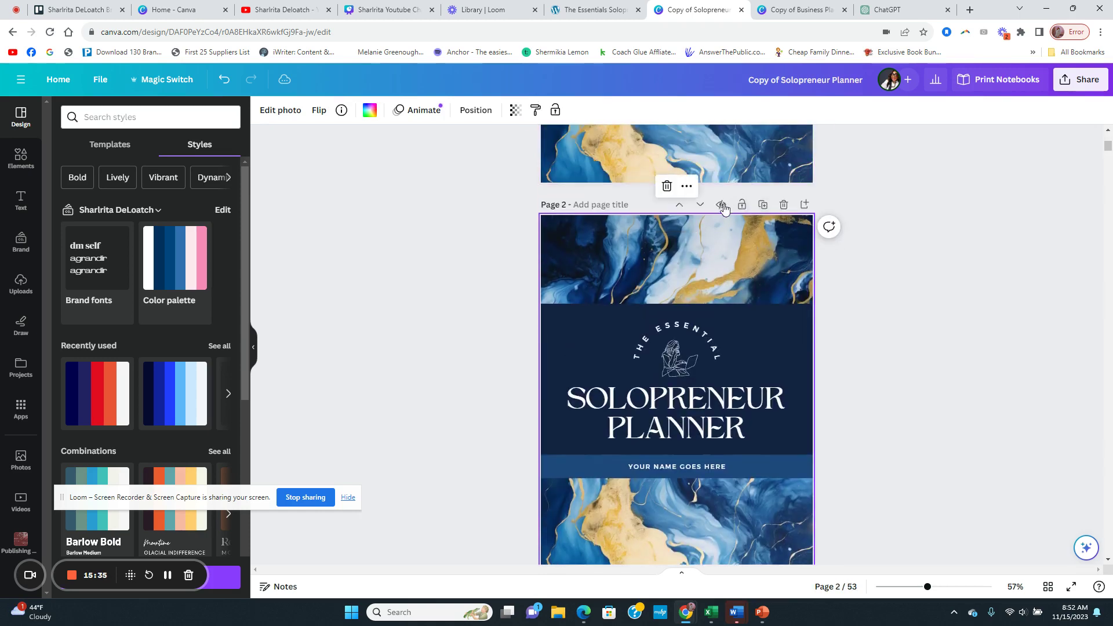
Move the duplicated cover page down through the planner to page 20, directly after the Week 02 divider.
{"action": "left_click", "coordinate": [698, 205]}
{"action": "left_click", "coordinate": [698, 204]}
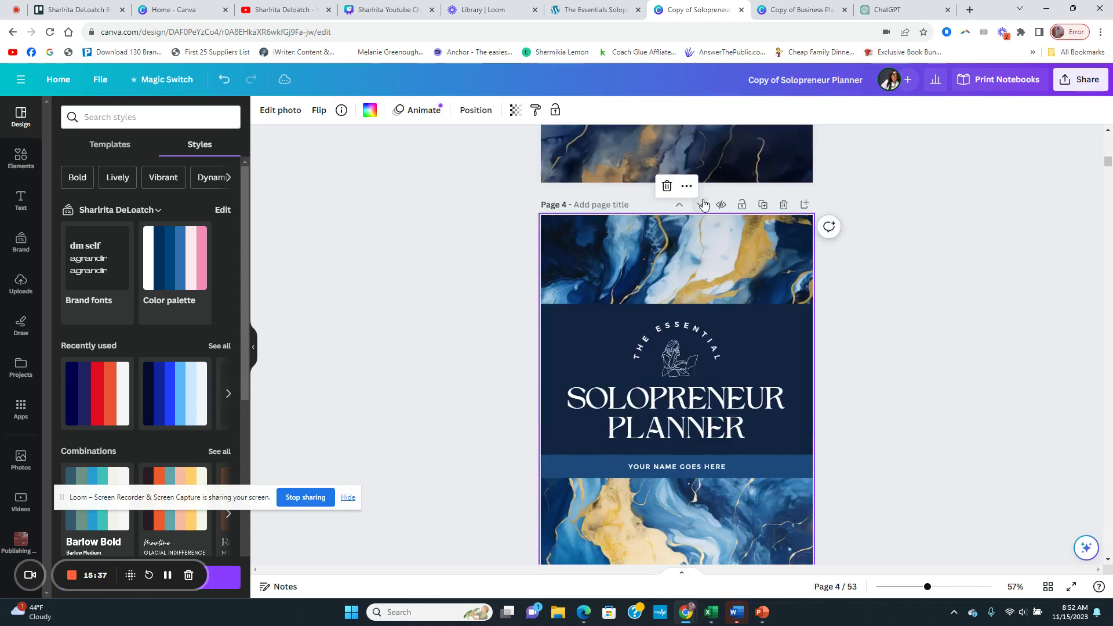
{"action": "left_click", "coordinate": [697, 205]}
{"action": "left_click", "coordinate": [703, 204]}
{"action": "left_click", "coordinate": [703, 204]}
{"action": "left_click", "coordinate": [702, 204]}
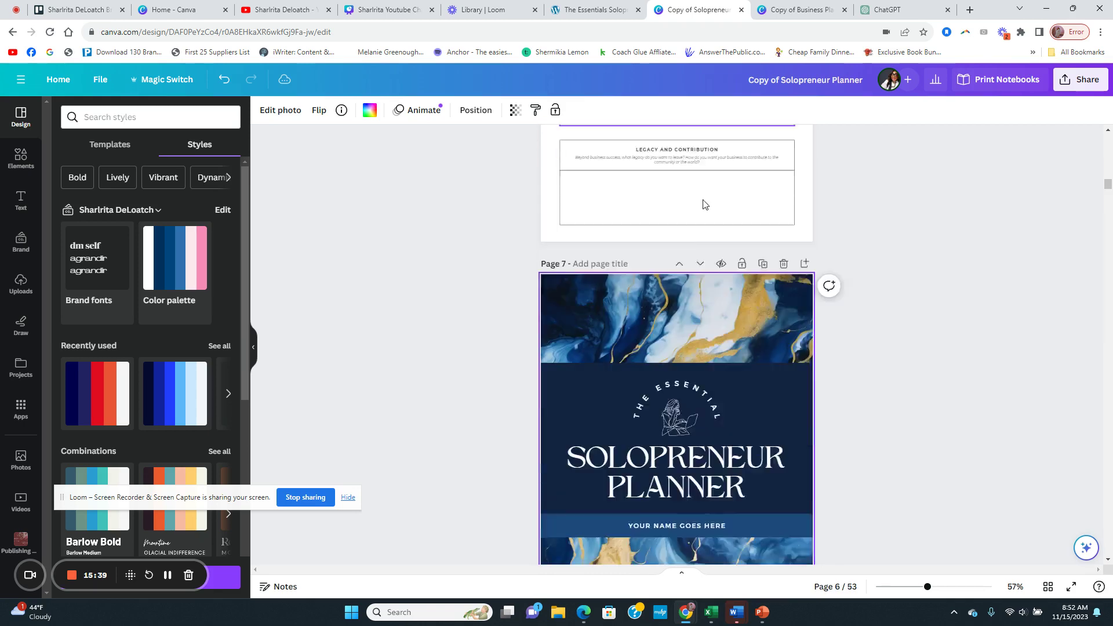
{"action": "left_click", "coordinate": [703, 204]}
{"action": "left_click", "coordinate": [702, 204]}
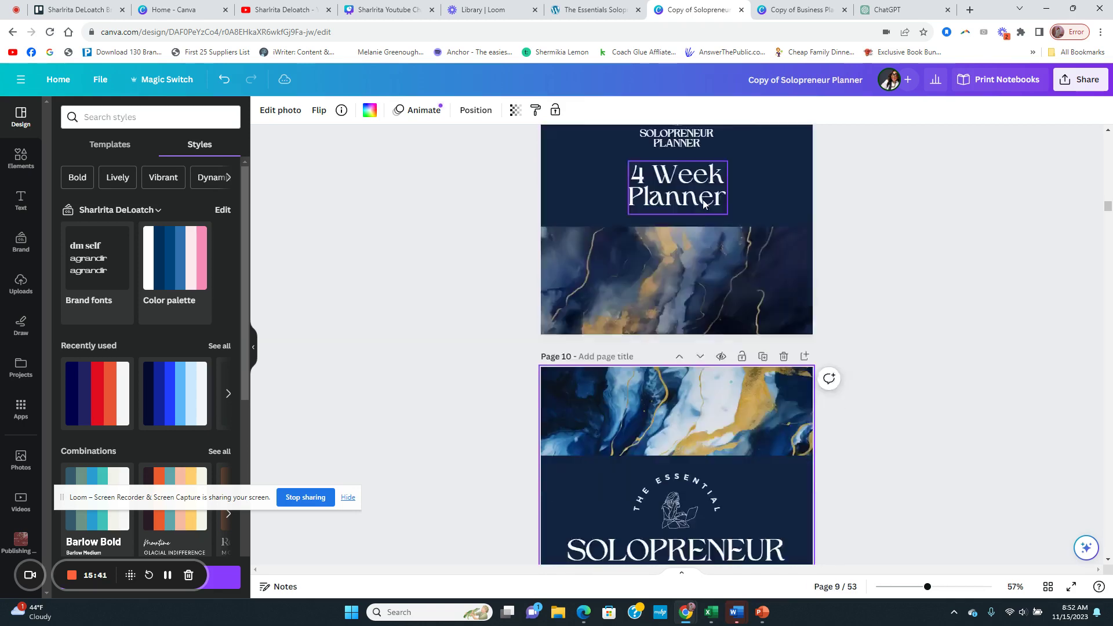
{"action": "left_click", "coordinate": [703, 205]}
{"action": "left_click", "coordinate": [703, 204]}
{"action": "left_click", "coordinate": [703, 204]}
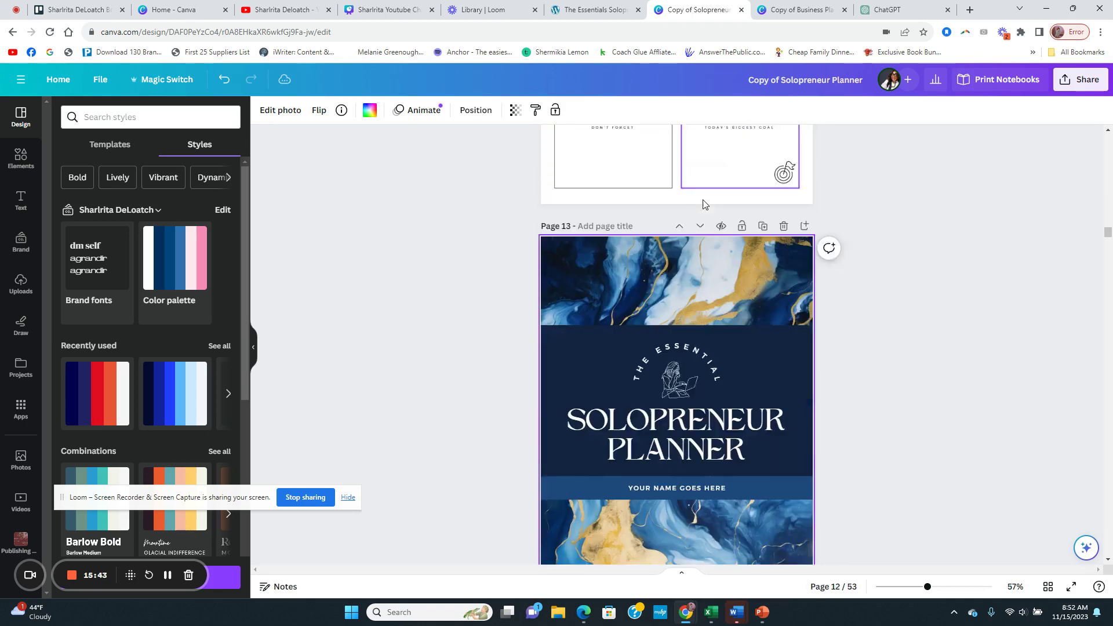
{"action": "left_click", "coordinate": [703, 204]}
{"action": "left_click", "coordinate": [703, 205]}
{"action": "left_click", "coordinate": [703, 204]}
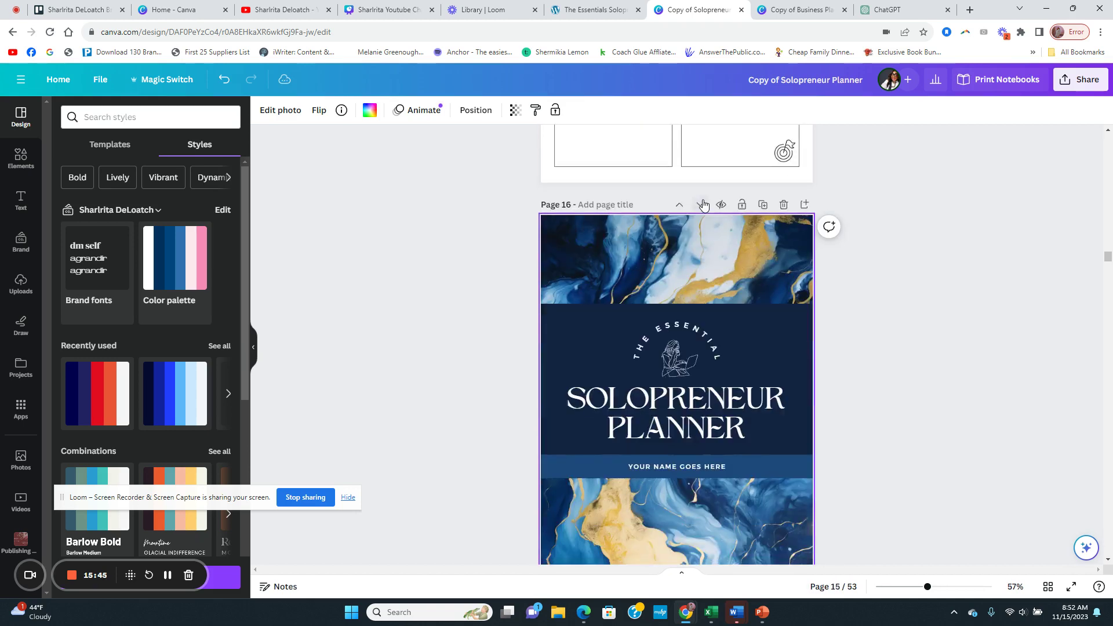
{"action": "left_click", "coordinate": [702, 204]}
{"action": "left_click", "coordinate": [703, 204]}
{"action": "left_click", "coordinate": [702, 204]}
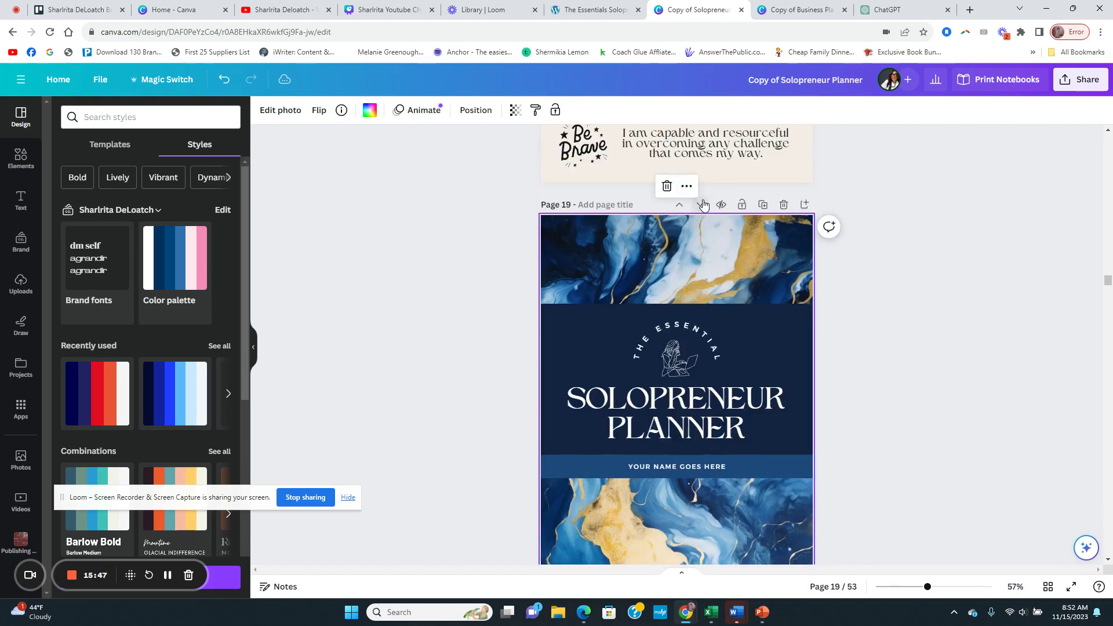
{"action": "left_click", "coordinate": [703, 204]}
{"action": "scroll", "coordinate": [703, 204], "scroll_direction": "up", "scroll_amount": 5}
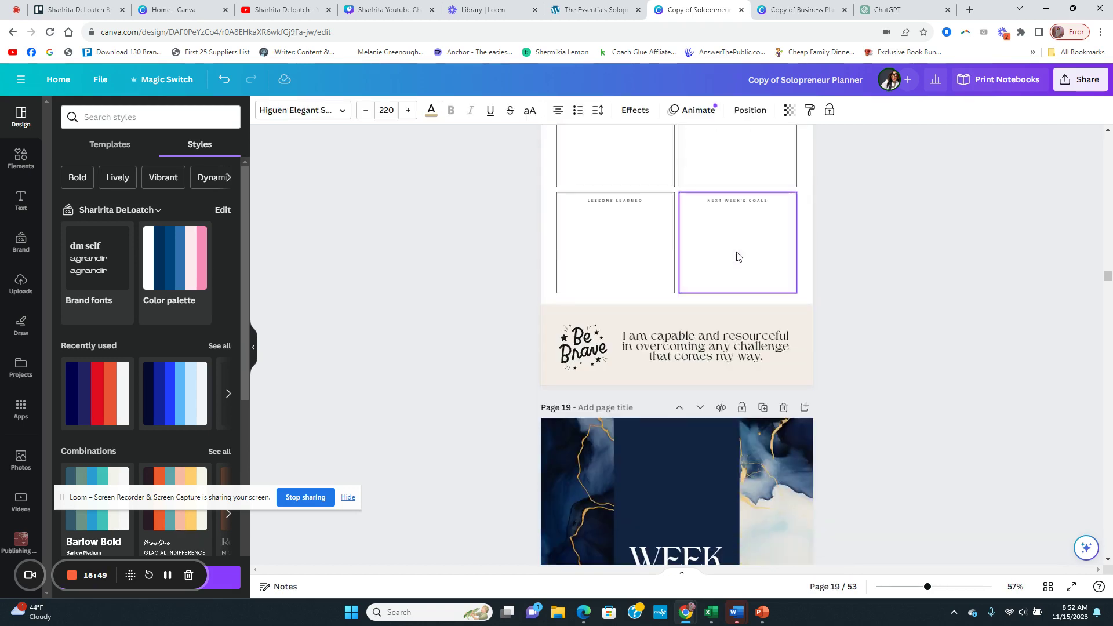
{"action": "scroll", "coordinate": [738, 257], "scroll_direction": "down", "scroll_amount": 3}
{"action": "scroll", "coordinate": [738, 257], "scroll_direction": "up", "scroll_amount": 5}
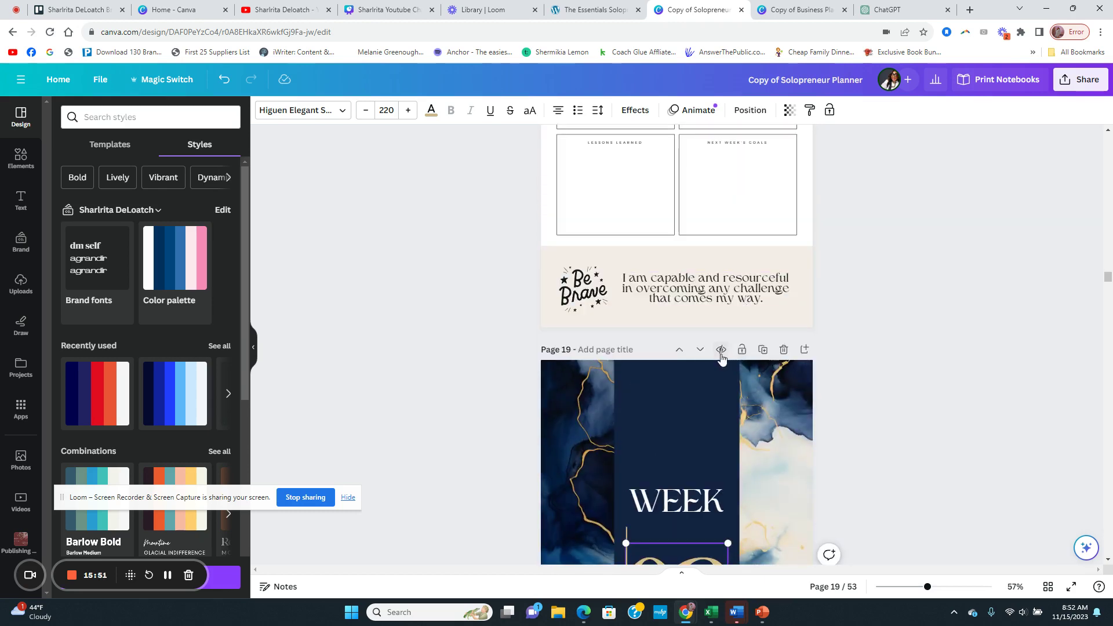
{"action": "scroll", "coordinate": [715, 378], "scroll_direction": "down", "scroll_amount": 10}
{"action": "left_click", "coordinate": [699, 154]}
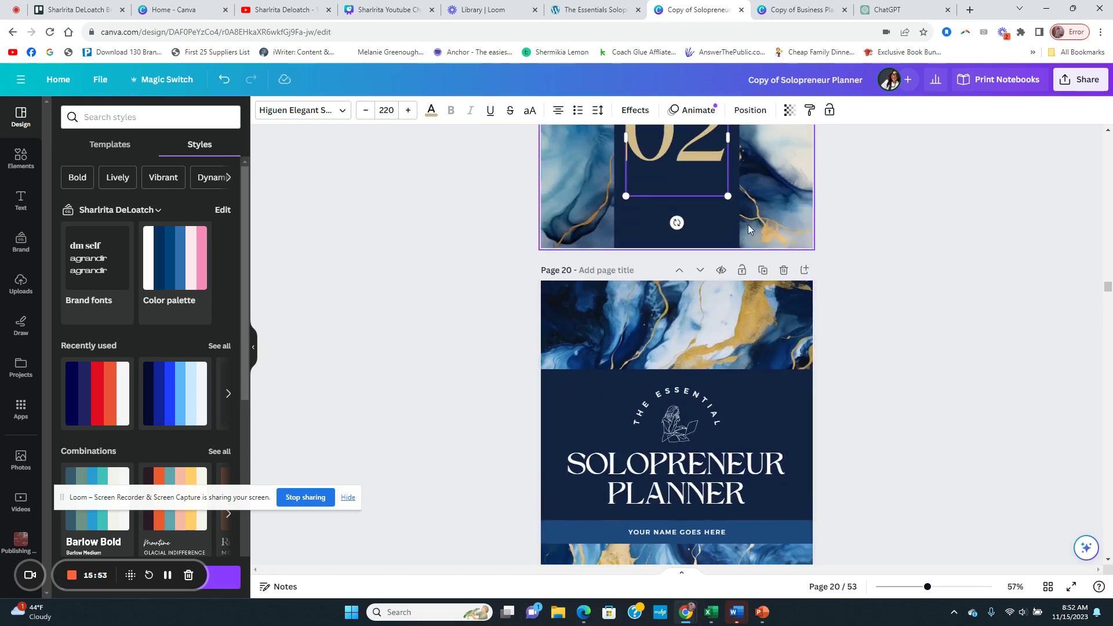
Move the duplicated cover page down from page 20 to the very end of the planner, after Top Tips for Solopreneurs.
{"action": "left_click", "coordinate": [703, 268]}
{"action": "scroll", "coordinate": [701, 268], "scroll_direction": "down", "scroll_amount": 3}
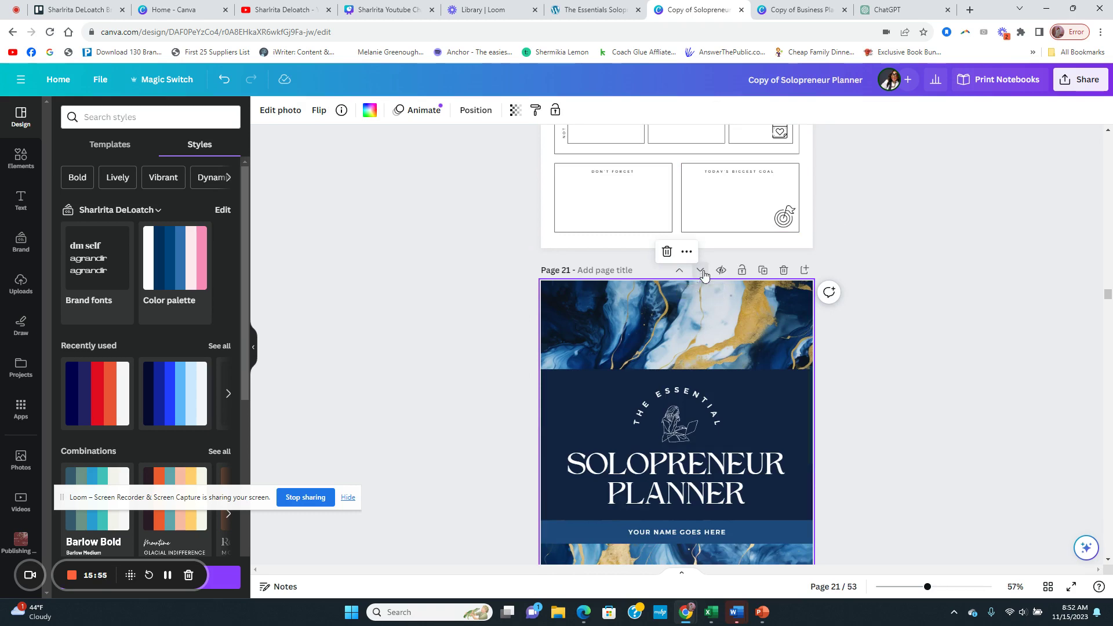
{"action": "left_click", "coordinate": [702, 271]}
{"action": "left_click", "coordinate": [702, 272]}
{"action": "left_click", "coordinate": [702, 271]}
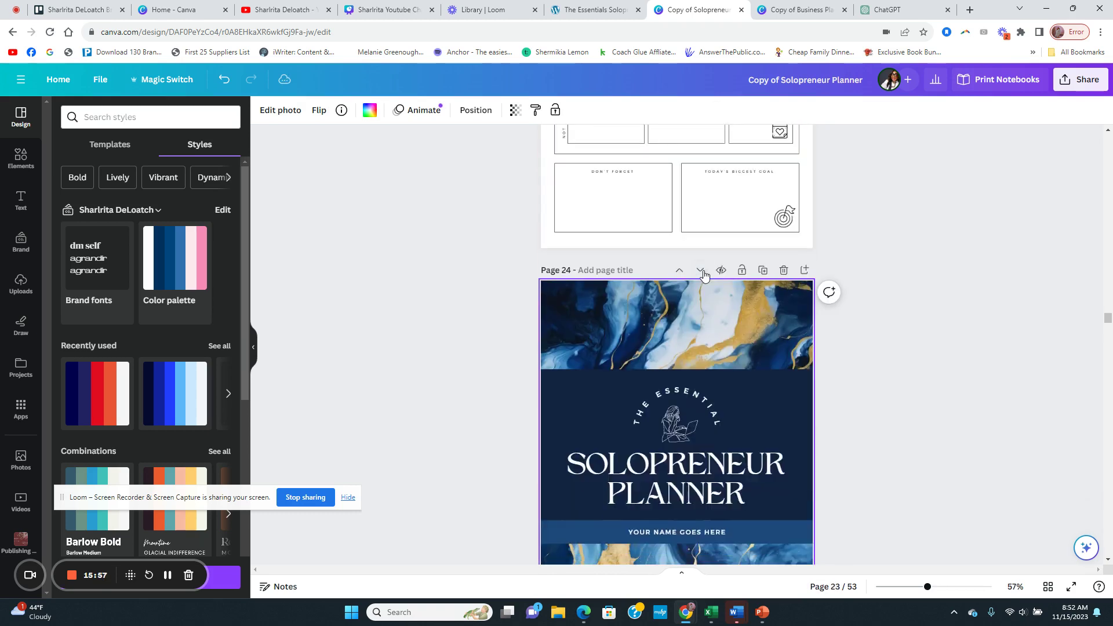
{"action": "left_click", "coordinate": [701, 270]}
{"action": "left_click", "coordinate": [701, 270]}
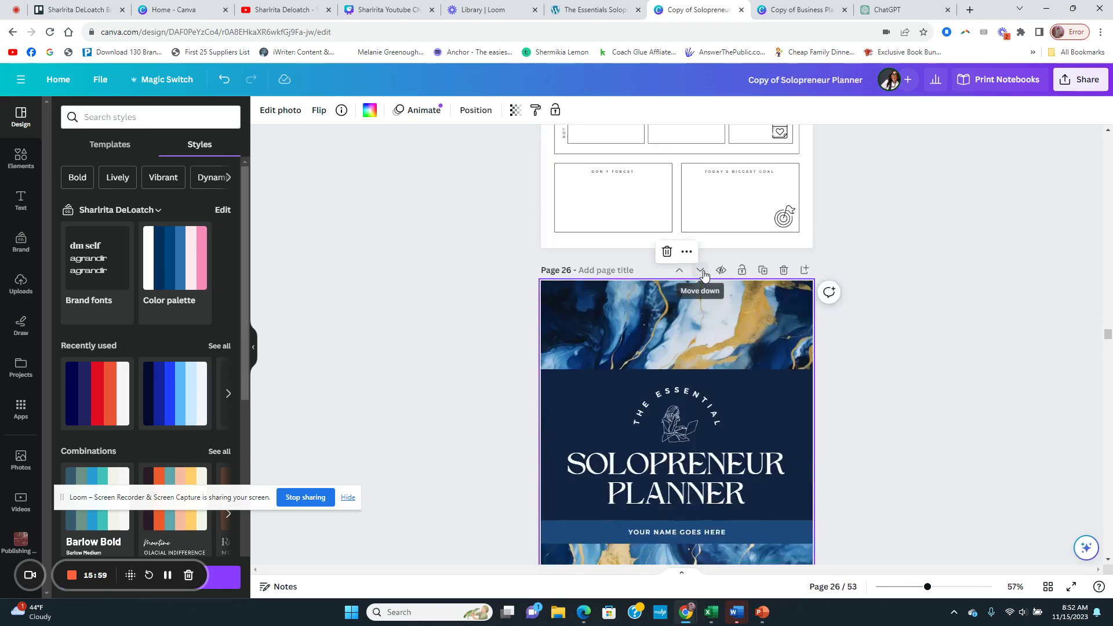
{"action": "left_click", "coordinate": [702, 271]}
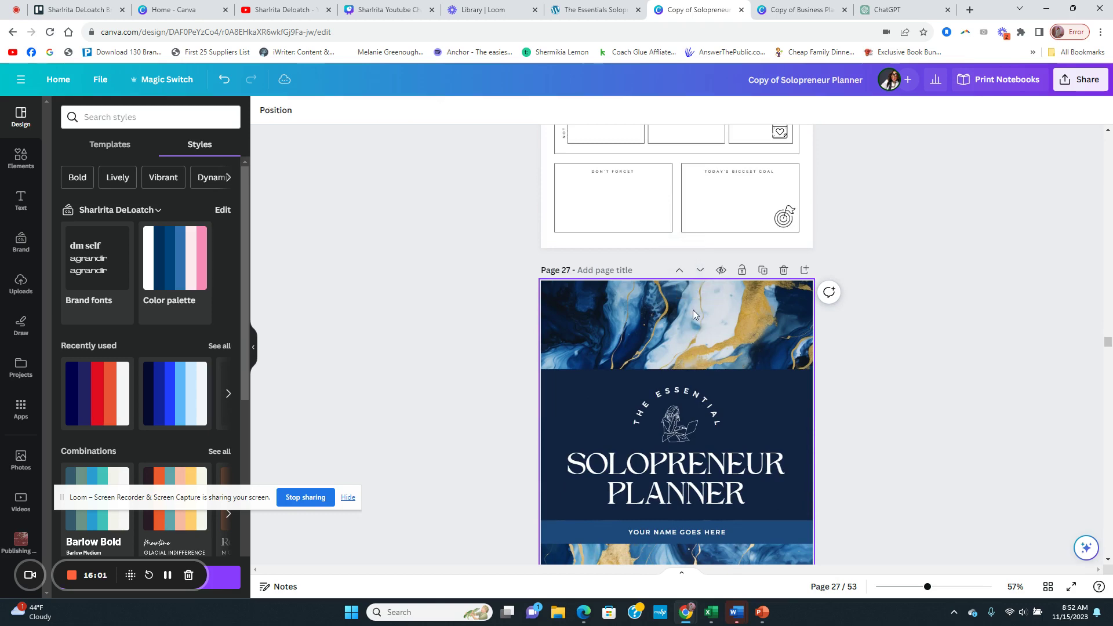
{"action": "left_click", "coordinate": [706, 272]}
{"action": "left_click", "coordinate": [700, 270]}
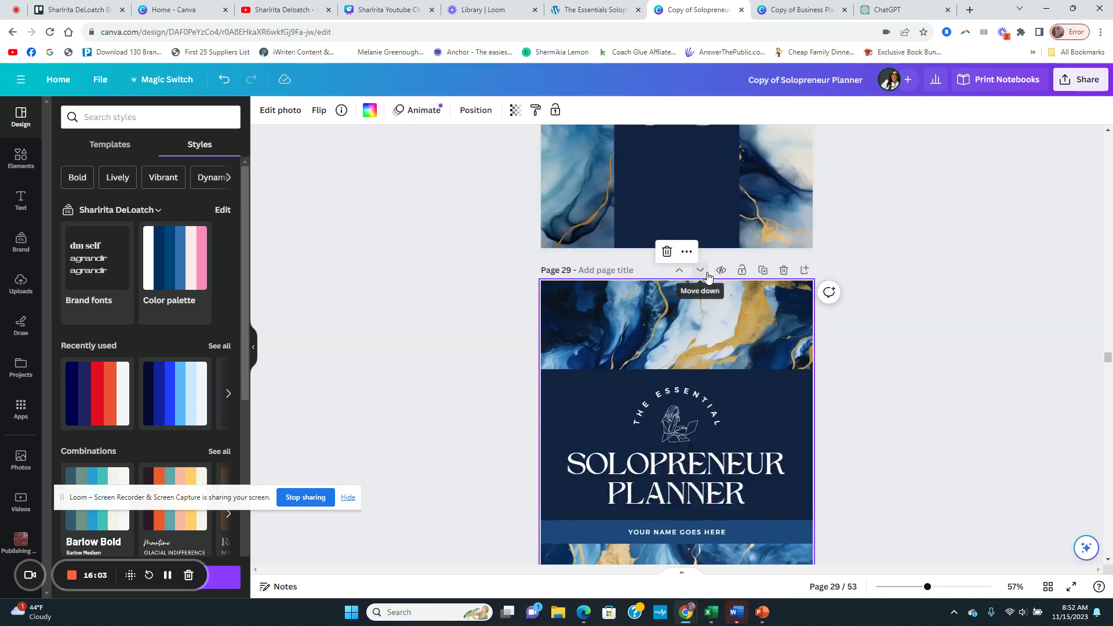
{"action": "left_click", "coordinate": [700, 270]}
{"action": "left_click", "coordinate": [701, 271]}
{"action": "left_click", "coordinate": [701, 270]}
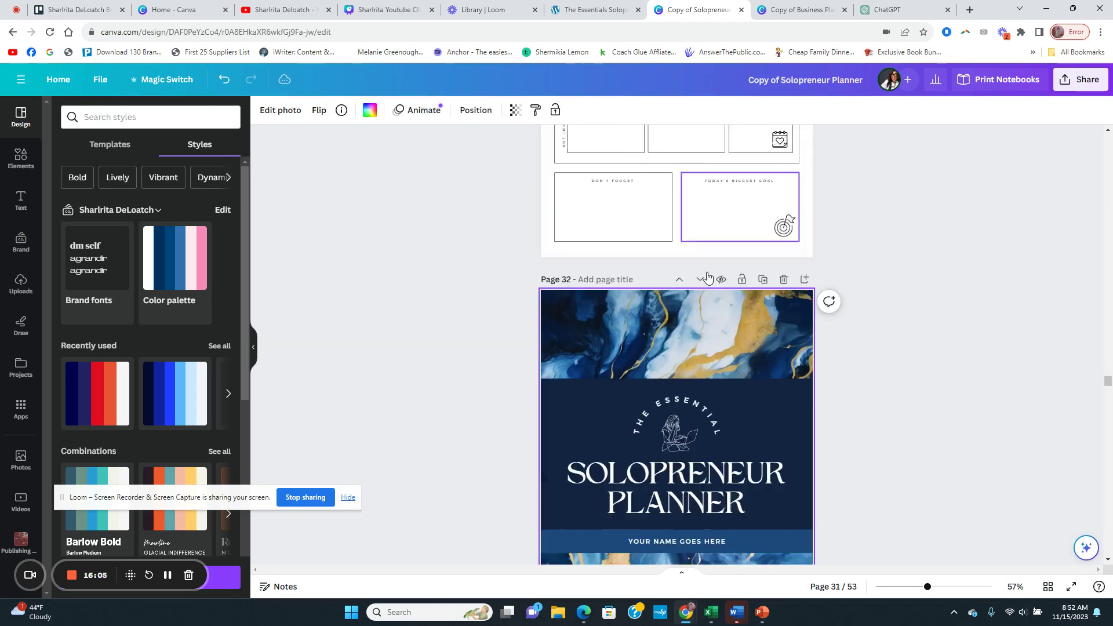
{"action": "left_click", "coordinate": [700, 270]}
{"action": "left_click", "coordinate": [700, 270]}
{"action": "left_click", "coordinate": [700, 270]}
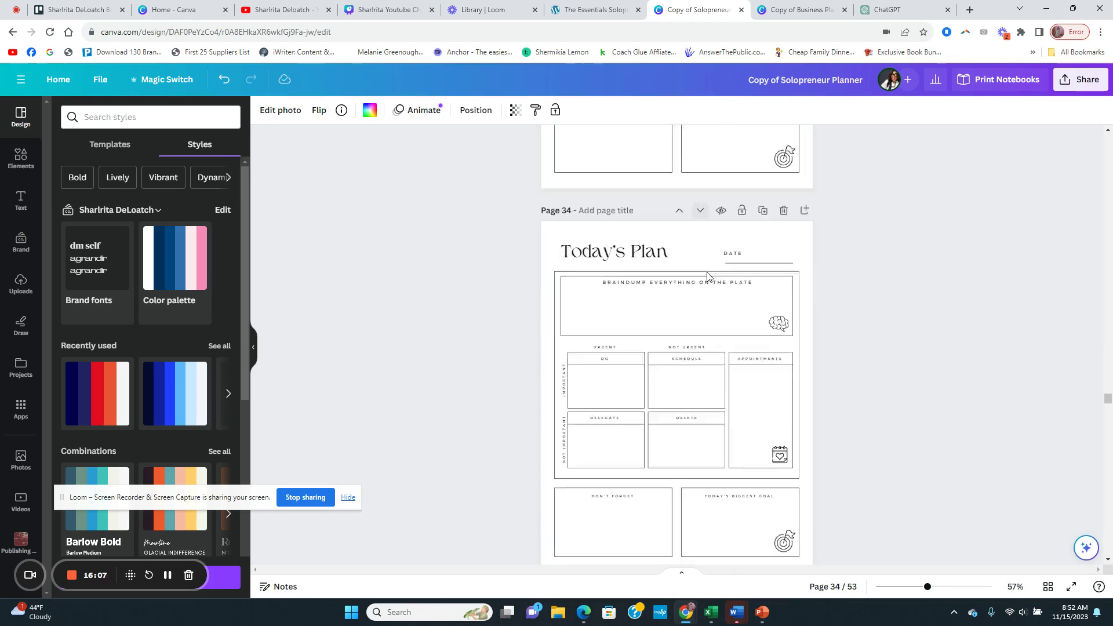
{"action": "left_click", "coordinate": [701, 270]}
{"action": "left_click", "coordinate": [700, 271]}
{"action": "left_click", "coordinate": [706, 273]}
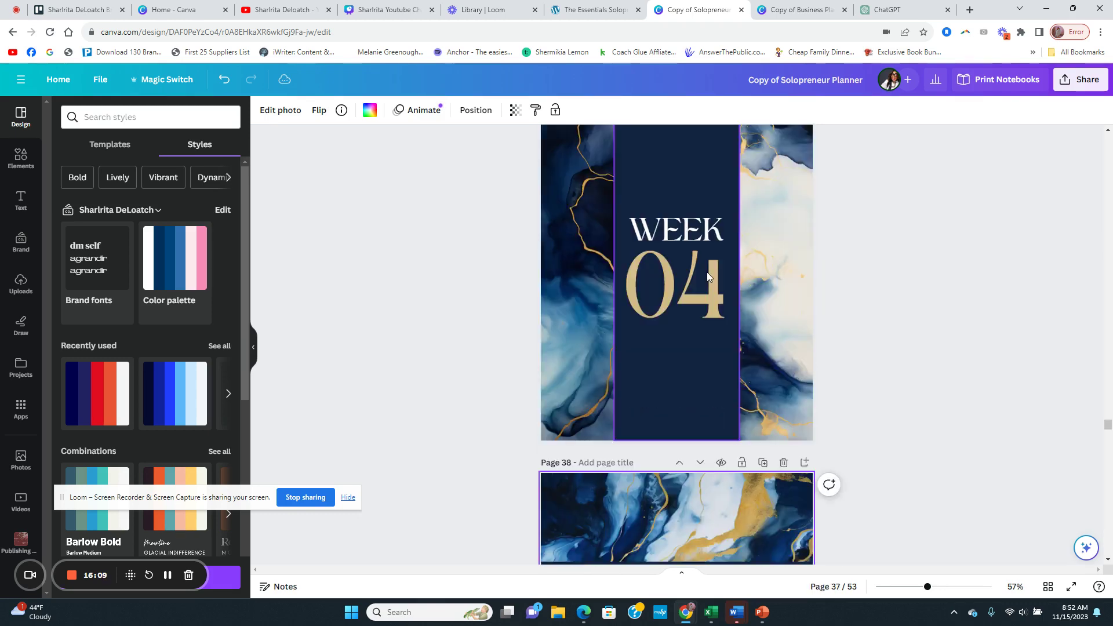
{"action": "left_click", "coordinate": [706, 273]}
{"action": "left_click", "coordinate": [706, 274]}
{"action": "left_click", "coordinate": [707, 273]}
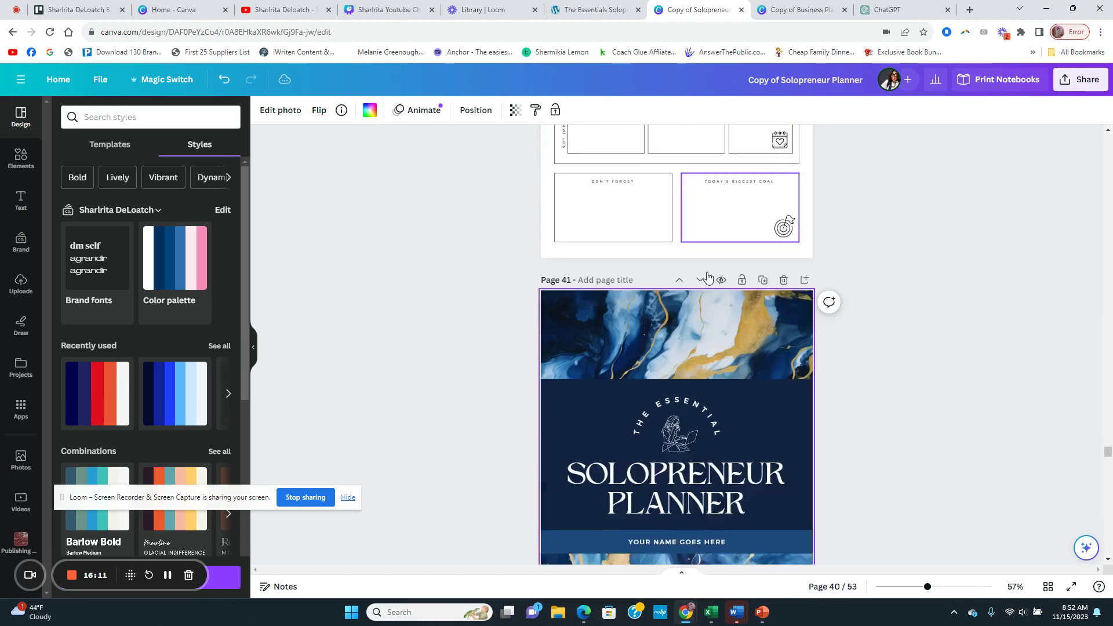
{"action": "left_click", "coordinate": [706, 273]}
{"action": "left_click", "coordinate": [706, 274]}
{"action": "left_click", "coordinate": [706, 274]}
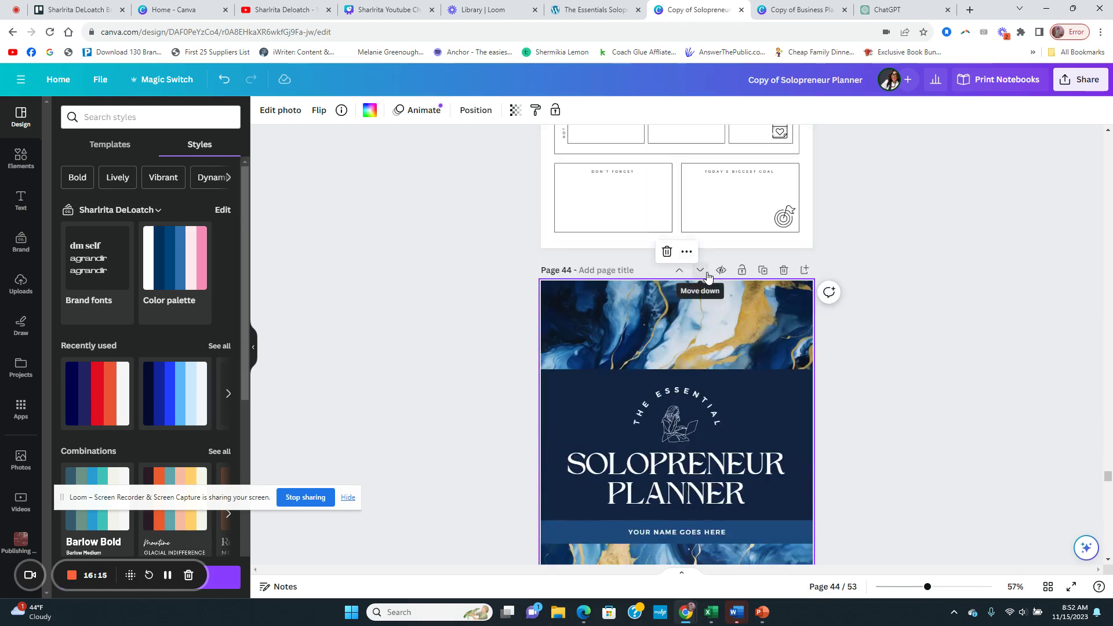
{"action": "left_click", "coordinate": [707, 273]}
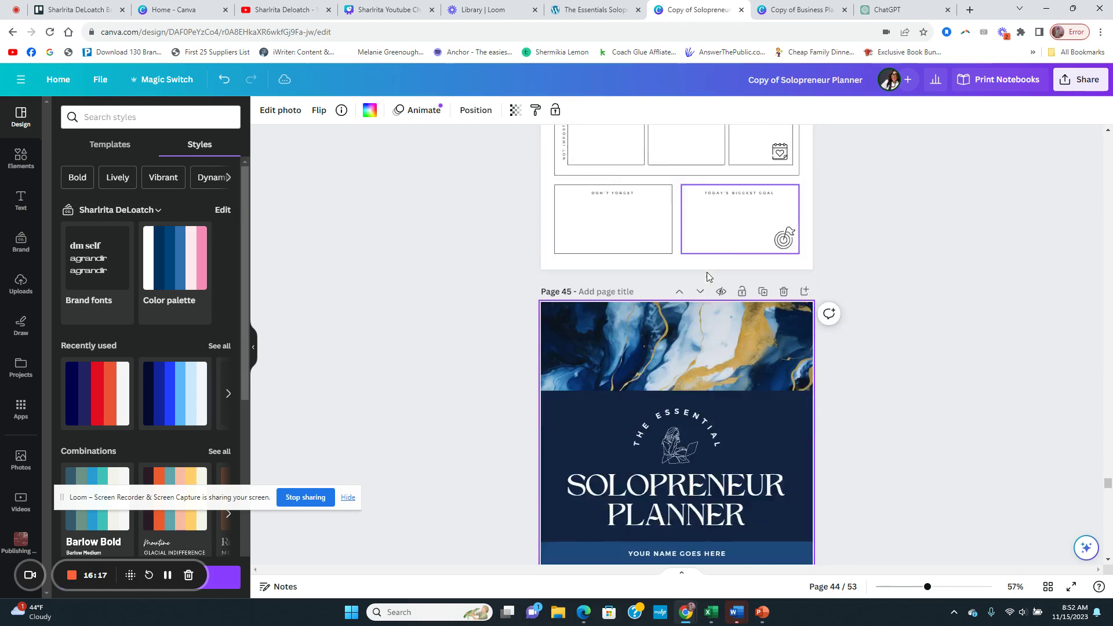
{"action": "left_click", "coordinate": [706, 274]}
{"action": "left_click", "coordinate": [707, 274]}
{"action": "left_click", "coordinate": [707, 273]}
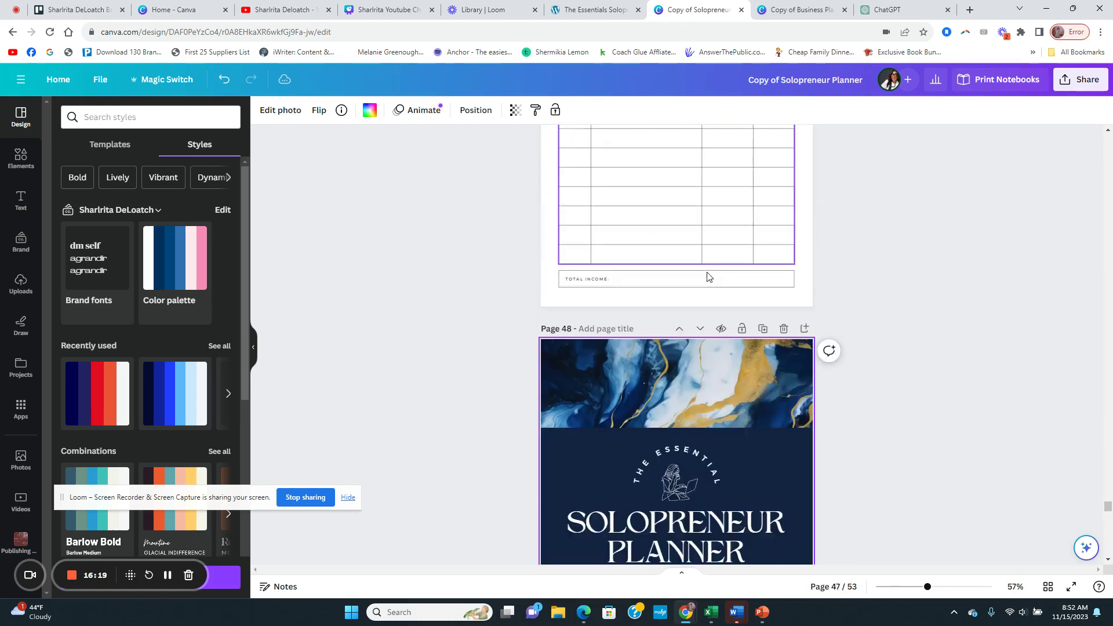
{"action": "left_click", "coordinate": [707, 273]}
{"action": "left_click", "coordinate": [706, 274]}
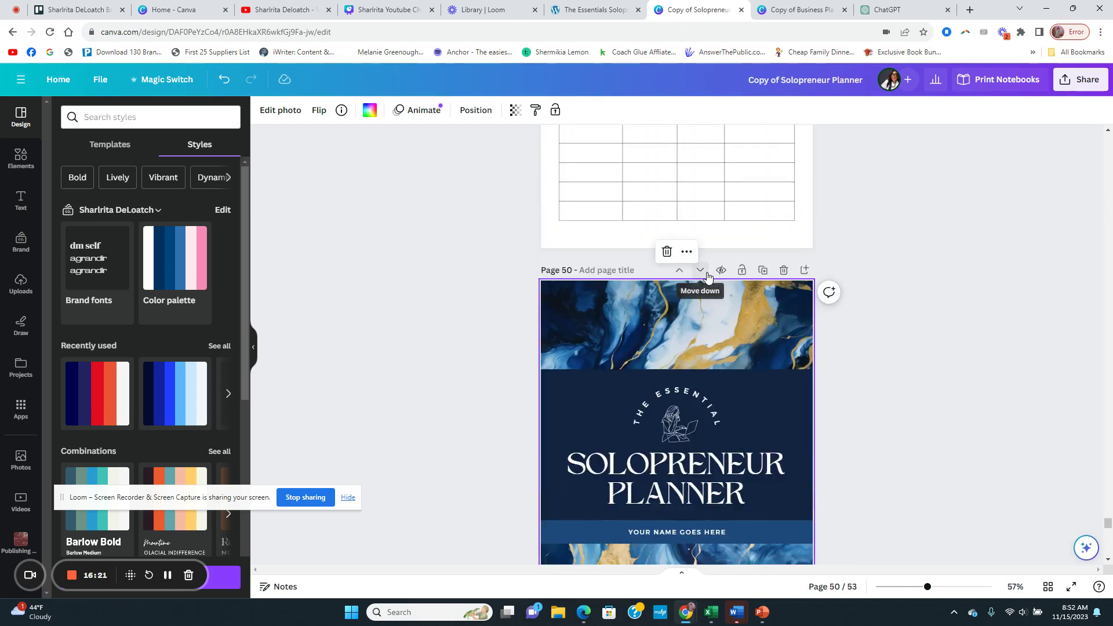
{"action": "left_click", "coordinate": [707, 273]}
{"action": "left_click", "coordinate": [707, 272]}
{"action": "left_click", "coordinate": [707, 272]}
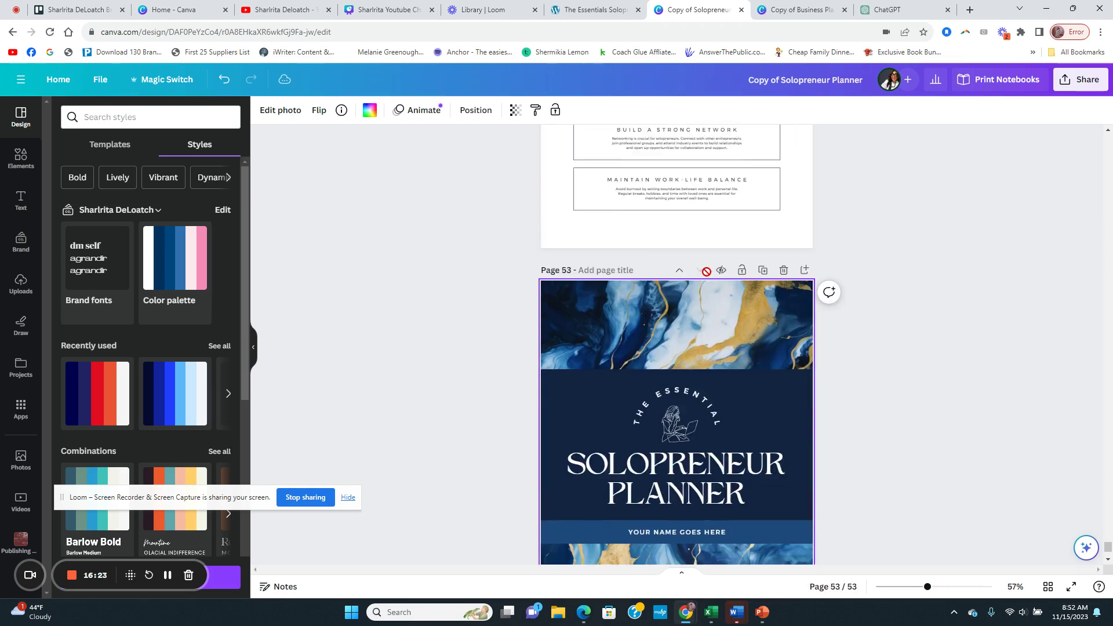
Delete the dark blue panel, the arched THE ESSENTIAL text and the SOLOPRENEUR PLANNER title from the cover on page 53.
{"action": "scroll", "coordinate": [822, 377], "scroll_direction": "down", "scroll_amount": 2}
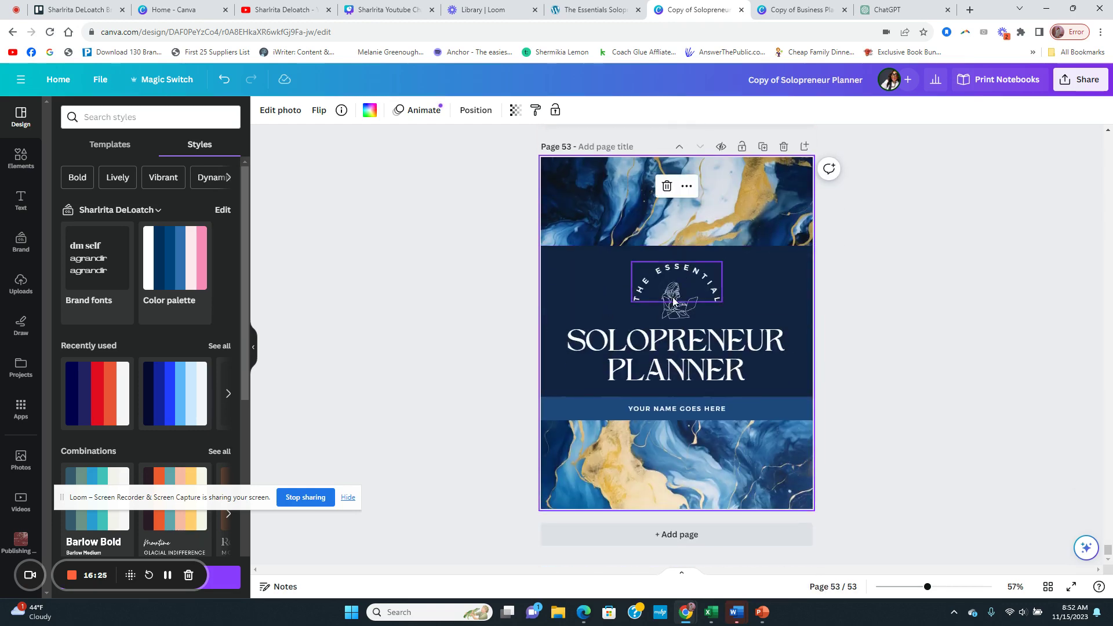
{"action": "left_click_drag", "start_coordinate": [606, 271], "coordinate": [788, 294]}
{"action": "key", "text": "Delete"}
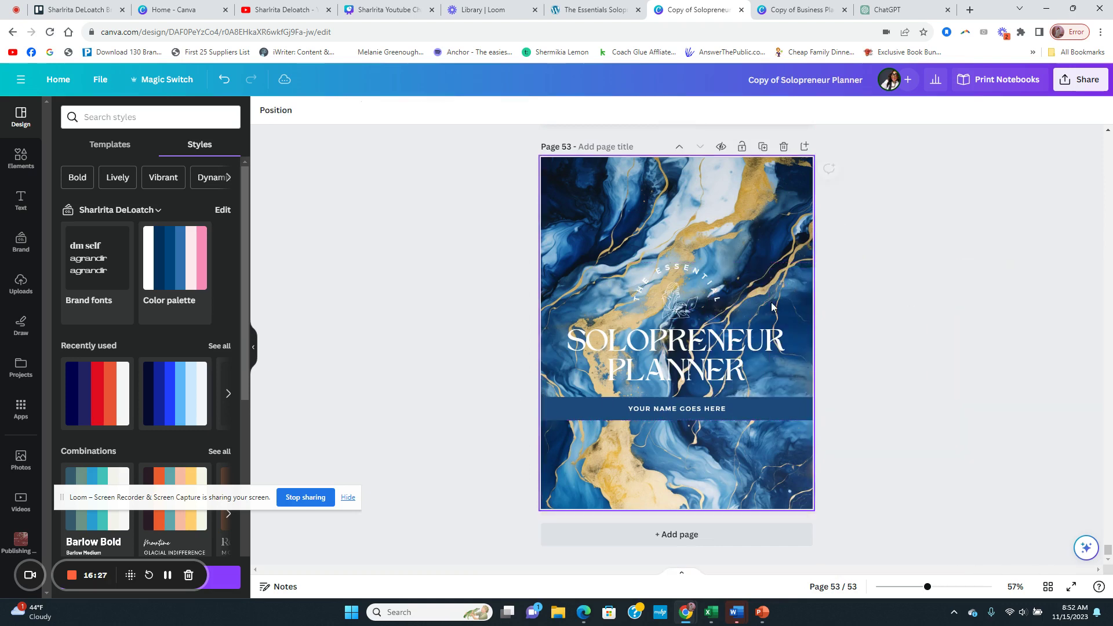
{"action": "key", "text": "Tab"}
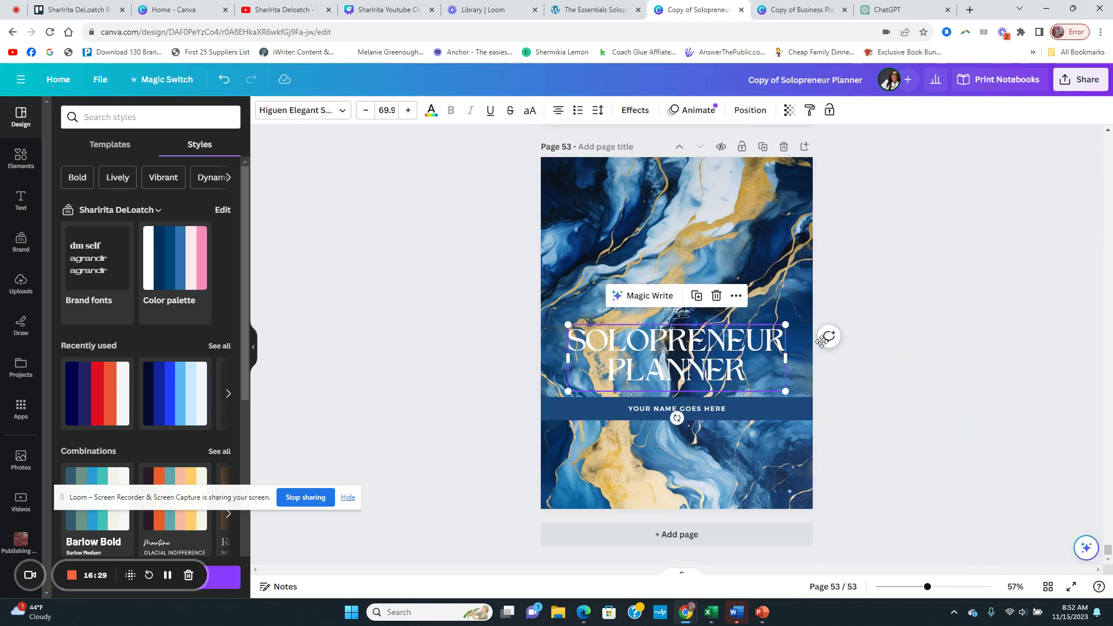
{"action": "key", "text": "Delete"}
{"action": "left_click_drag", "start_coordinate": [742, 406], "coordinate": [904, 406]}
{"action": "key", "text": "Delete"}
{"action": "left_click_drag", "start_coordinate": [795, 418], "coordinate": [781, 506]}
{"action": "left_click", "coordinate": [222, 80]}
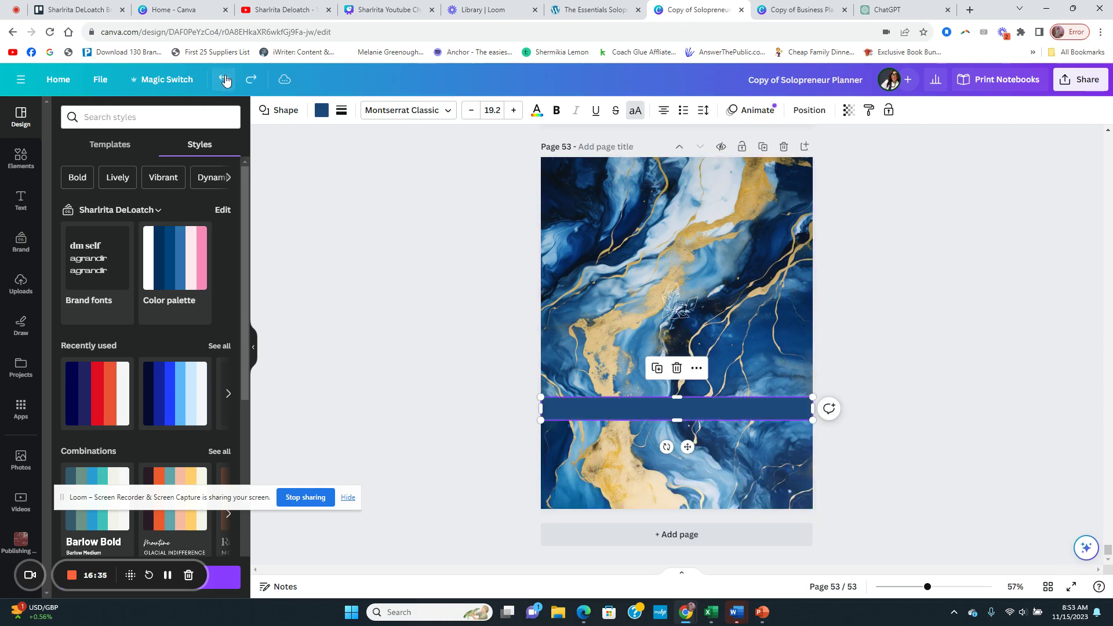
{"action": "left_click", "coordinate": [222, 80]}
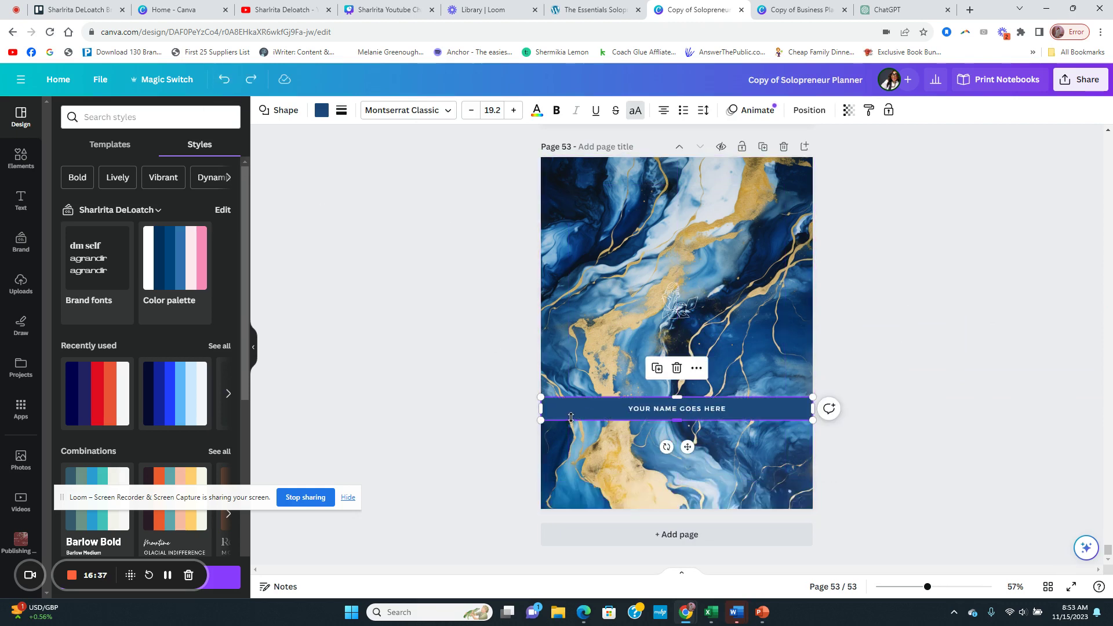
Move the blue band and its YOUR NAME GOES HERE text to the page's lower edge, and place a duplicate band along the upper edge.
{"action": "left_click_drag", "start_coordinate": [569, 414], "coordinate": [564, 499]}
{"action": "left_click_drag", "start_coordinate": [648, 404], "coordinate": [652, 492]}
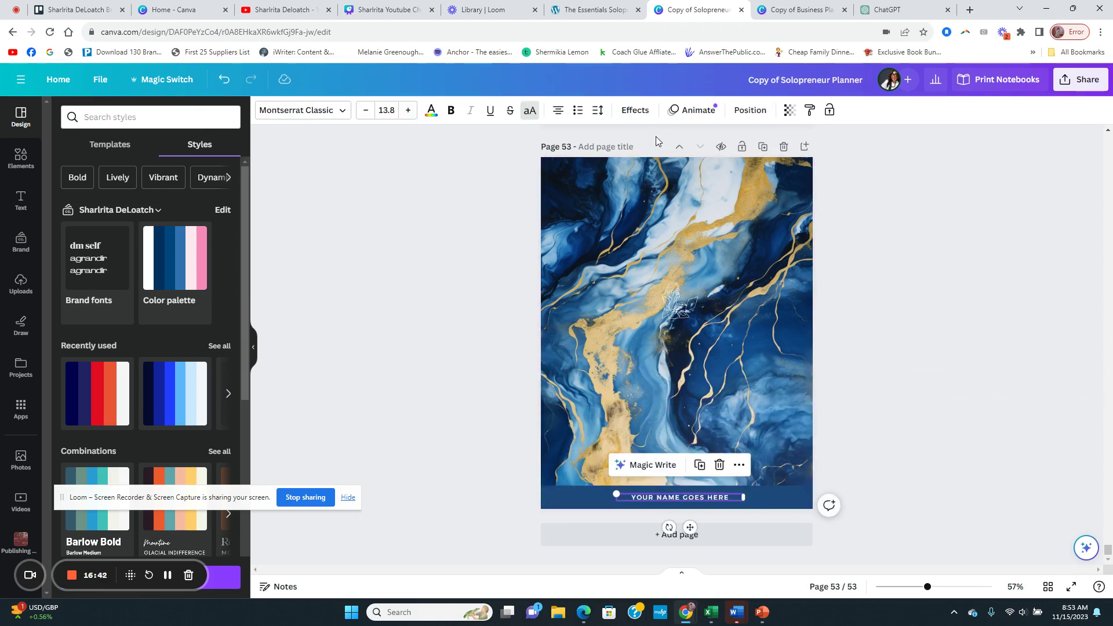
{"action": "left_click", "coordinate": [573, 495]}
{"action": "left_click", "coordinate": [657, 456]}
{"action": "left_click_drag", "start_coordinate": [591, 507], "coordinate": [596, 164]}
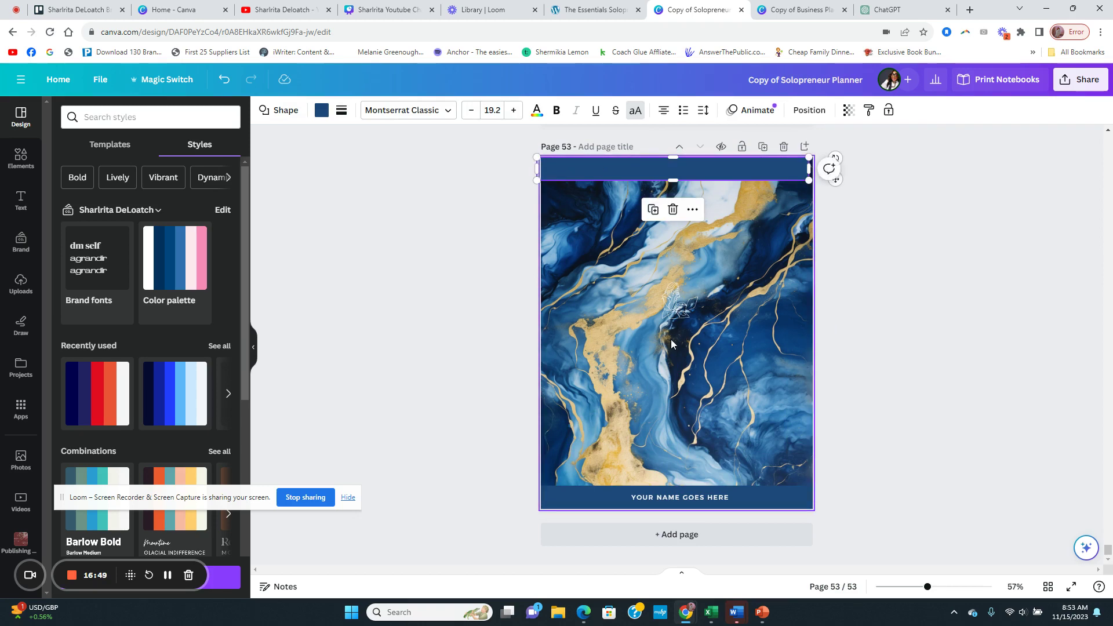
Delete the woman line-art illustration from the middle of the back cover and apply the brand fonts to the page.
{"action": "left_click", "coordinate": [677, 305]}
{"action": "left_click", "coordinate": [680, 255]}
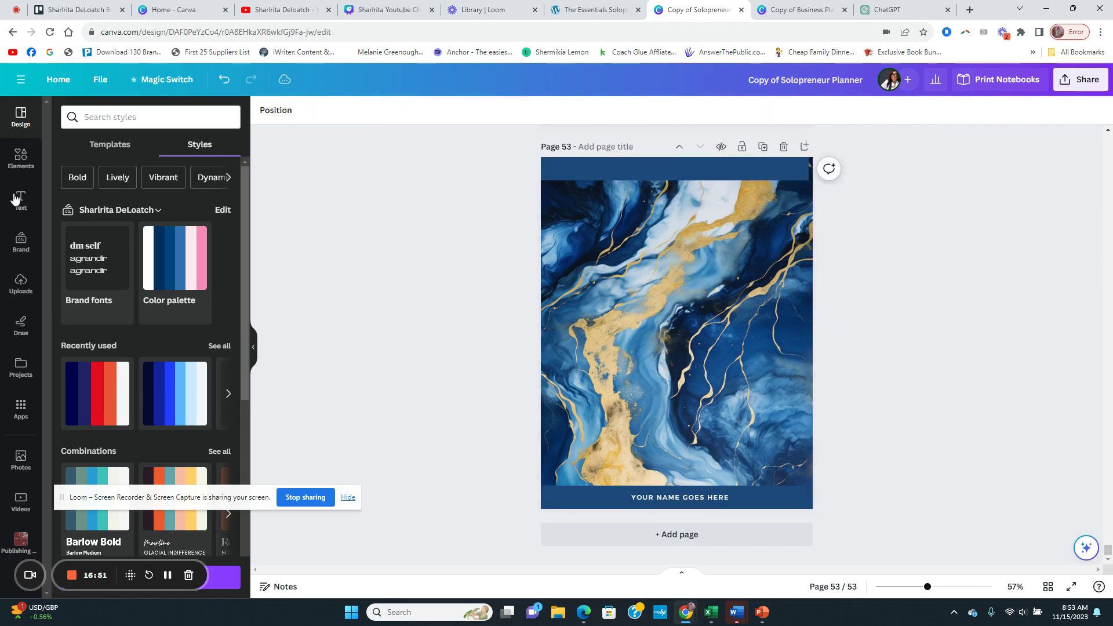
{"action": "left_click", "coordinate": [662, 326]}
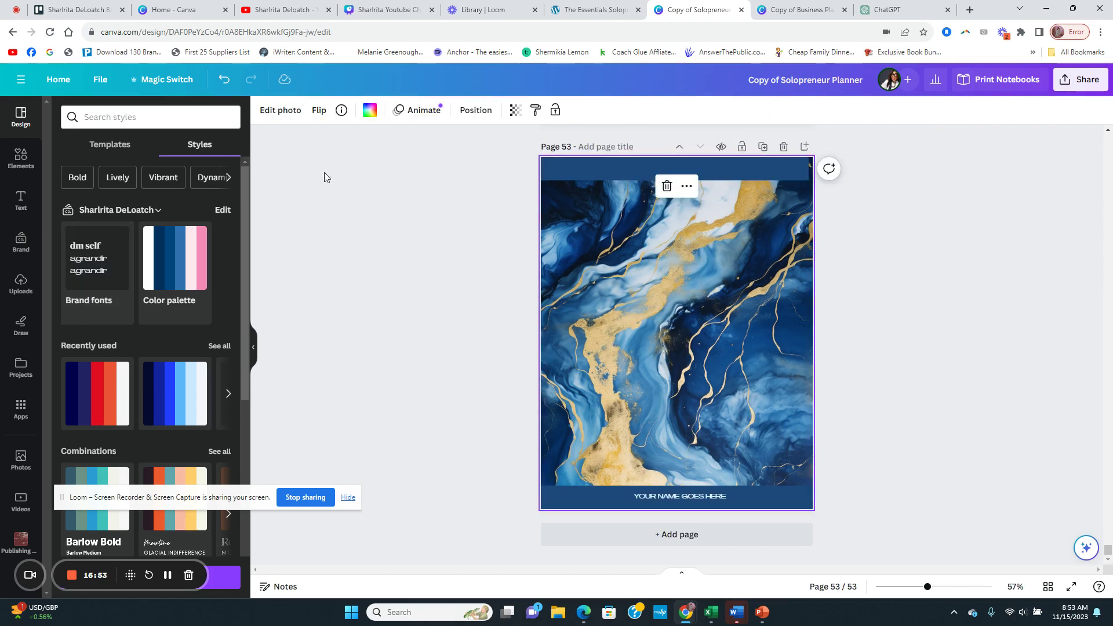
Add a "dm self" brand heading to the back cover and place it centred a little below the upper blue band.
{"action": "left_click", "coordinate": [102, 152]}
{"action": "left_click", "coordinate": [200, 145]}
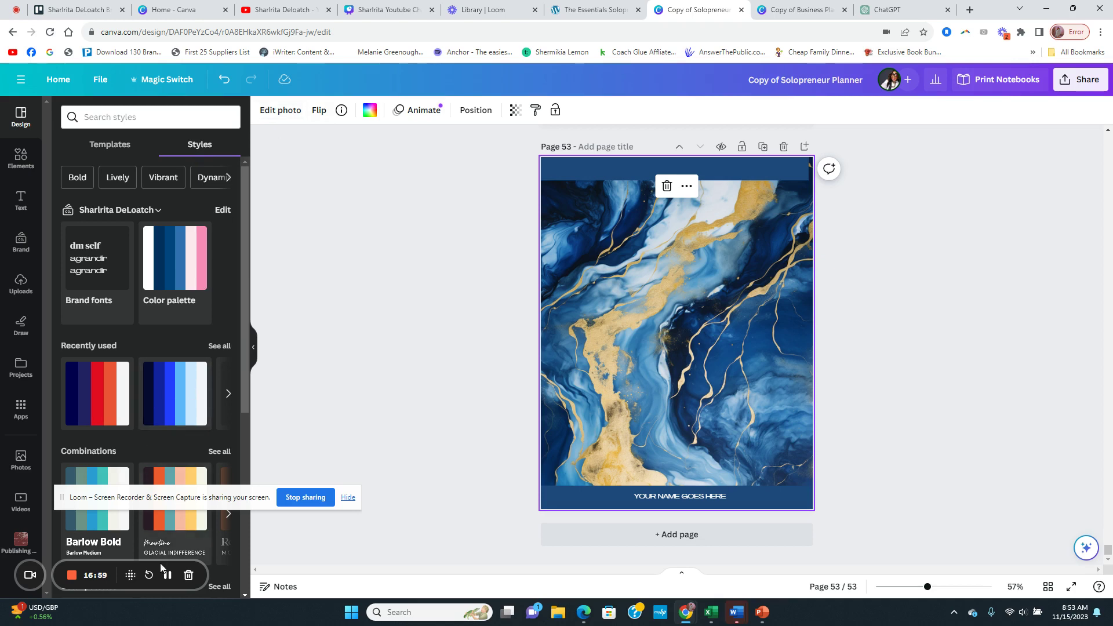
{"action": "left_click", "coordinate": [33, 198]}
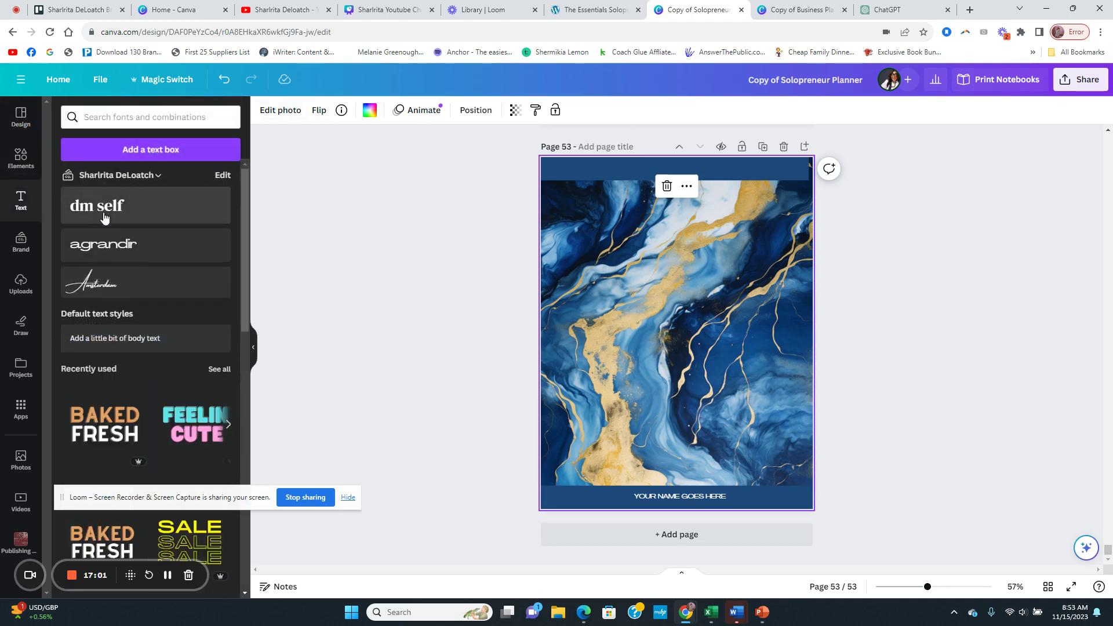
{"action": "left_click", "coordinate": [104, 213]}
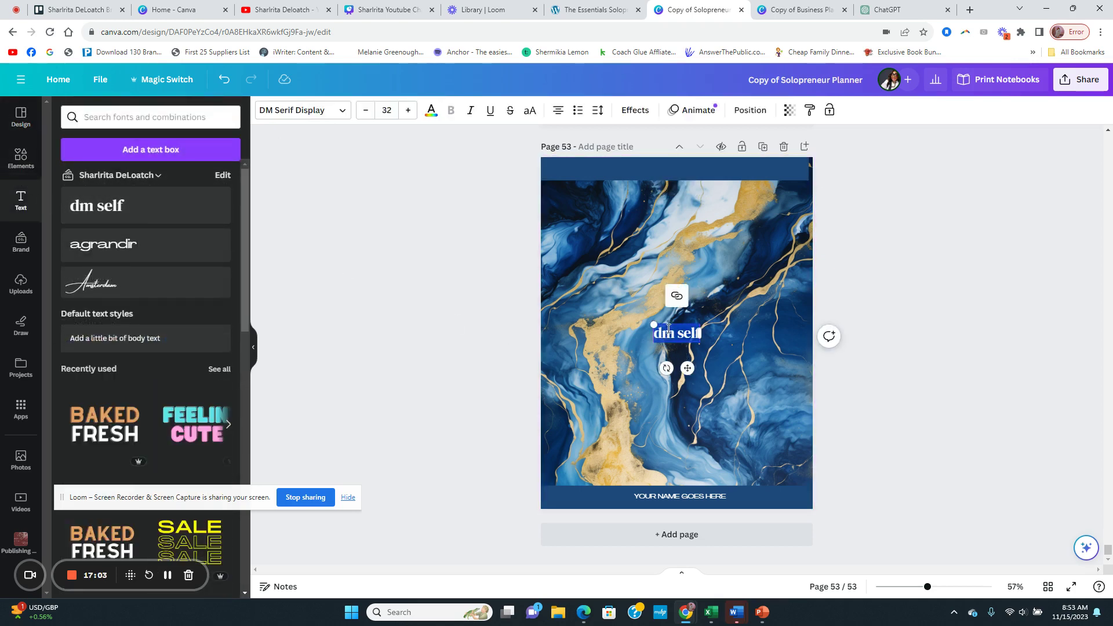
{"action": "left_click", "coordinate": [682, 348]}
{"action": "left_click_drag", "start_coordinate": [680, 338], "coordinate": [672, 233]}
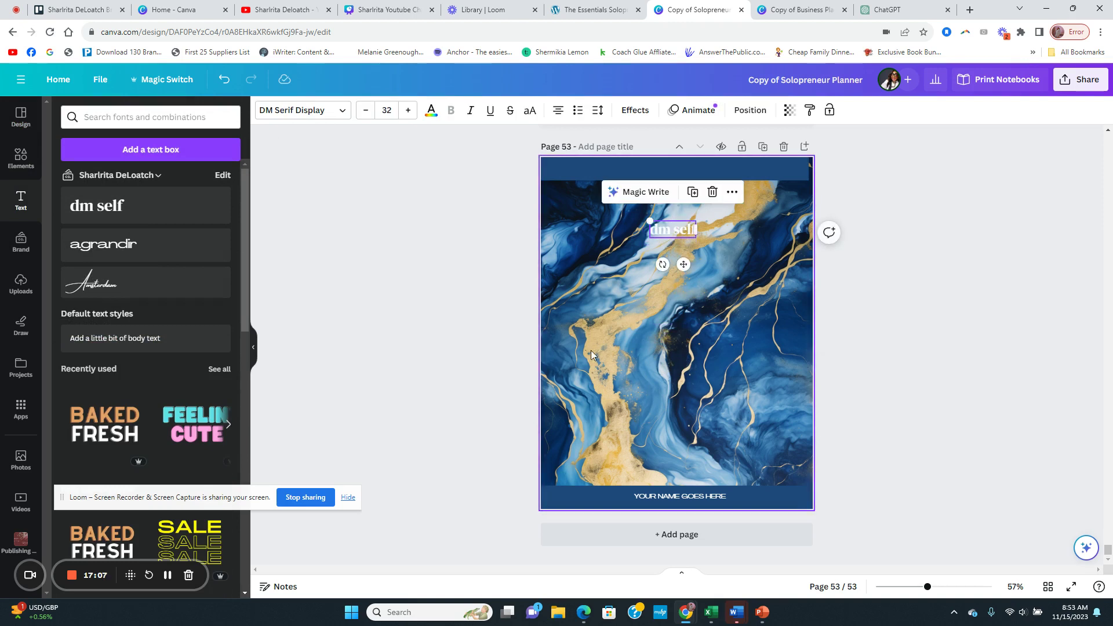
{"action": "left_click", "coordinate": [907, 355]}
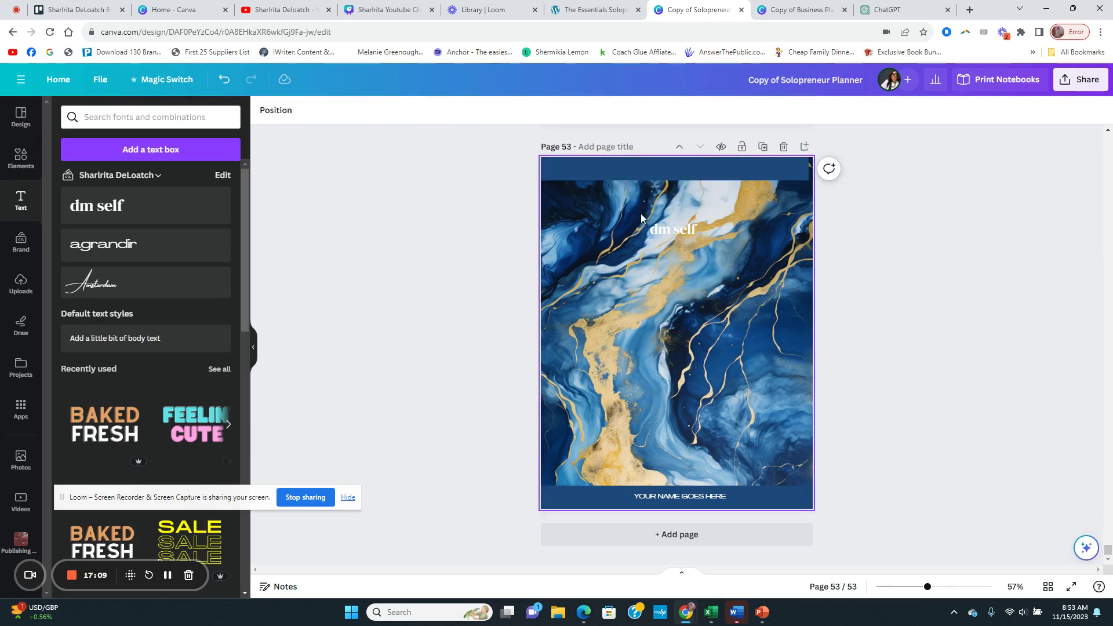
Shift the upper blue band slightly to the right so that it reaches the page's right edge.
{"action": "double_click", "coordinate": [673, 232]}
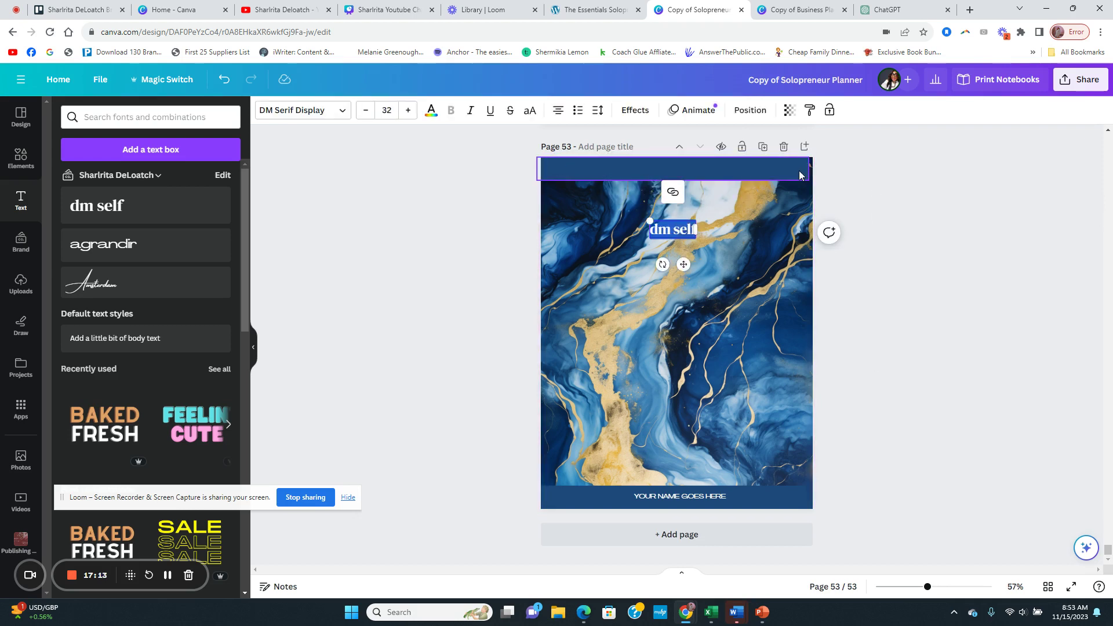
{"action": "left_click_drag", "start_coordinate": [800, 170], "coordinate": [804, 170]}
{"action": "left_click", "coordinate": [938, 279]}
Review the Magic Switch resize and conversion options and the planner's file options, and return to the back cover.
{"action": "scroll", "coordinate": [931, 339], "scroll_direction": "up", "scroll_amount": 3}
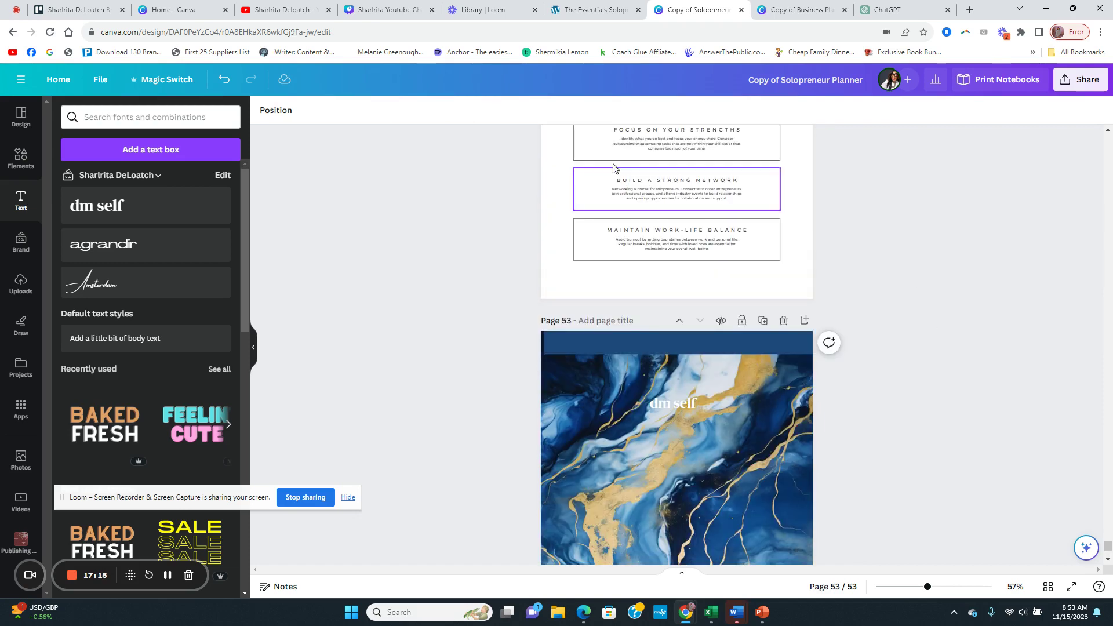
{"action": "left_click", "coordinate": [169, 84]}
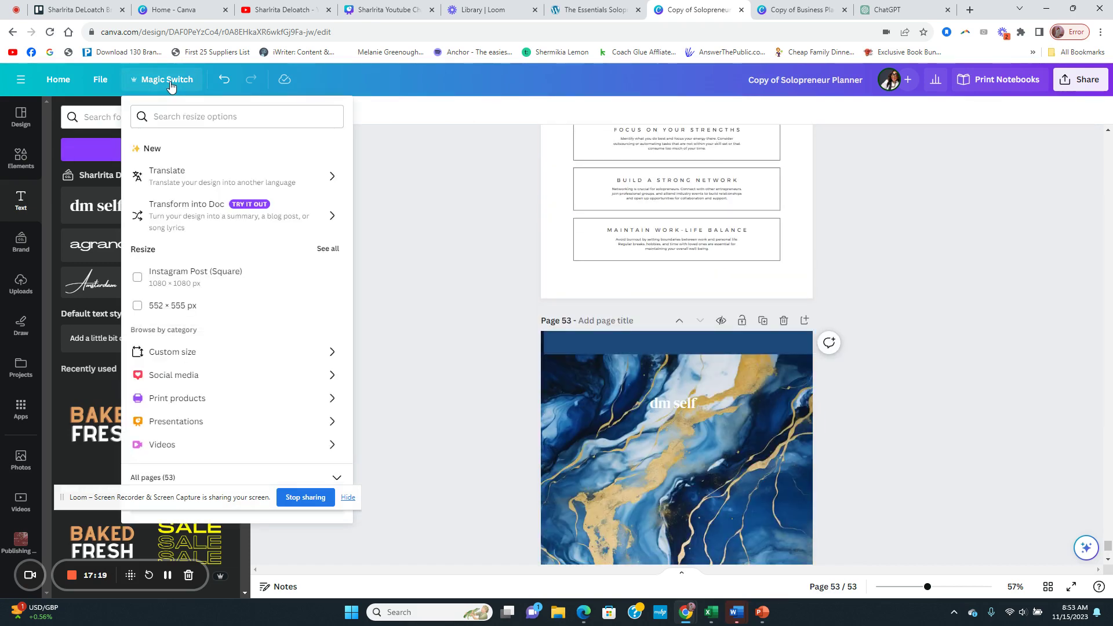
{"action": "left_click", "coordinate": [404, 218]}
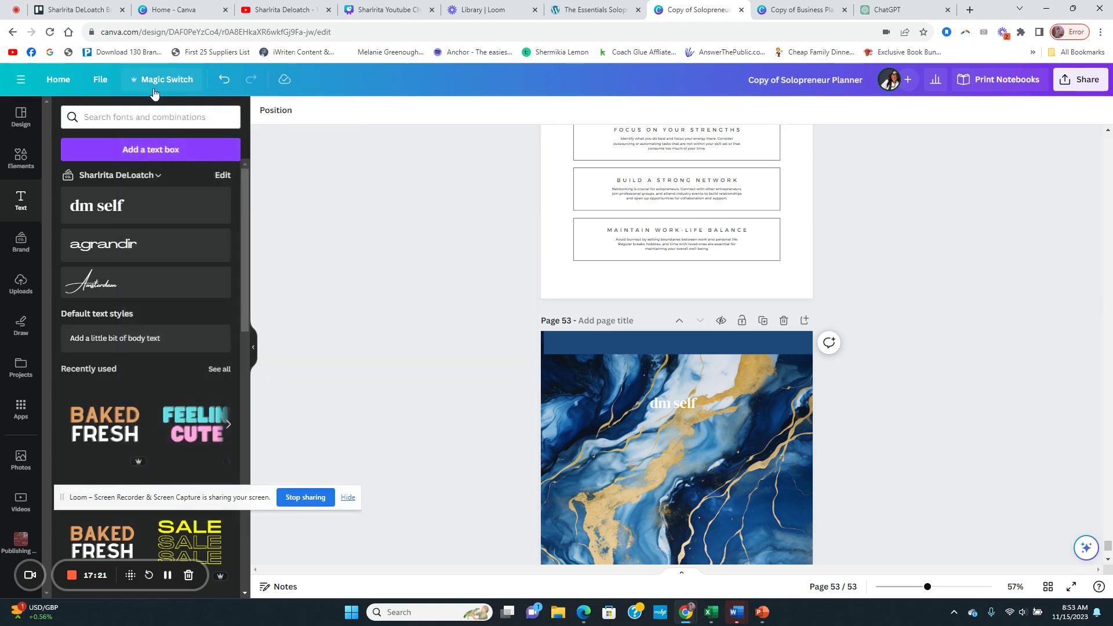
{"action": "left_click", "coordinate": [102, 82]}
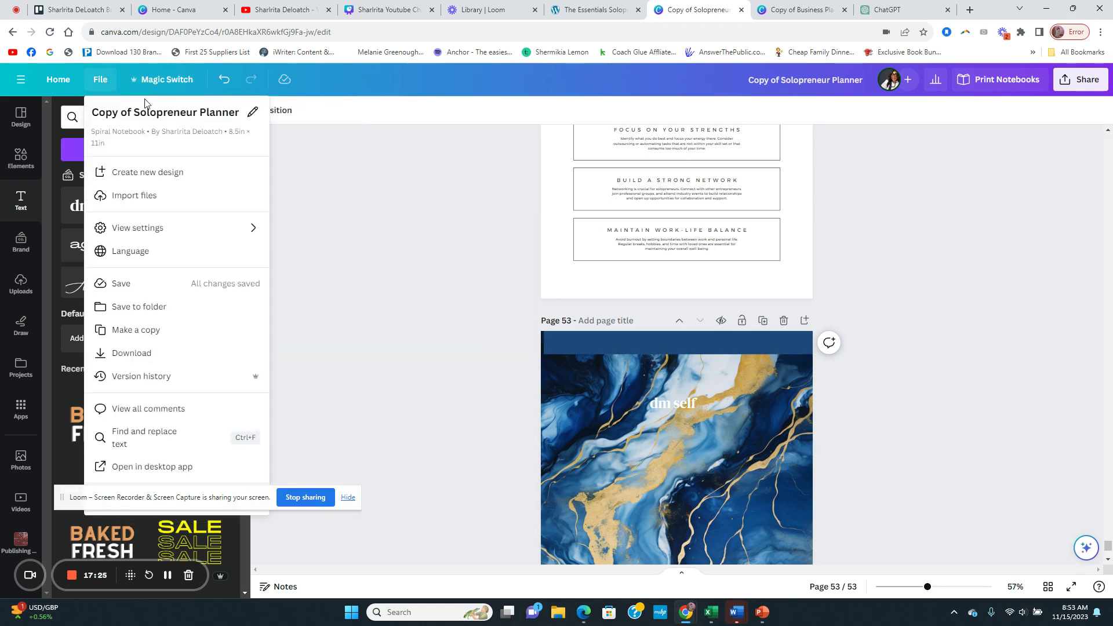
{"action": "left_click", "coordinate": [385, 255]}
{"action": "left_click", "coordinate": [777, 349]}
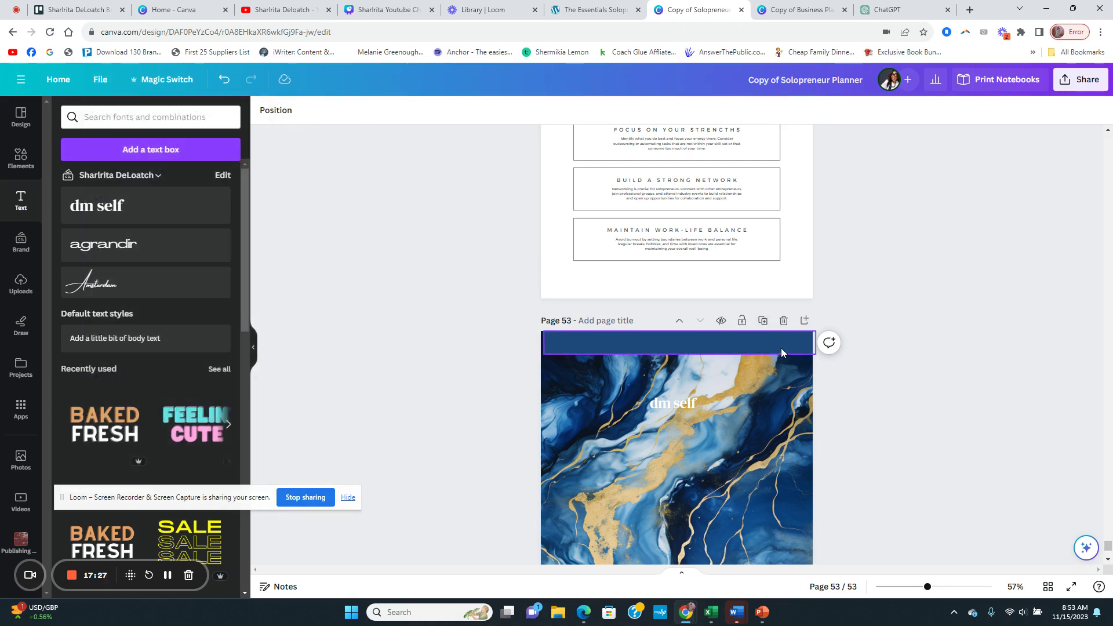
{"action": "scroll", "coordinate": [906, 319], "scroll_direction": "down", "scroll_amount": 3}
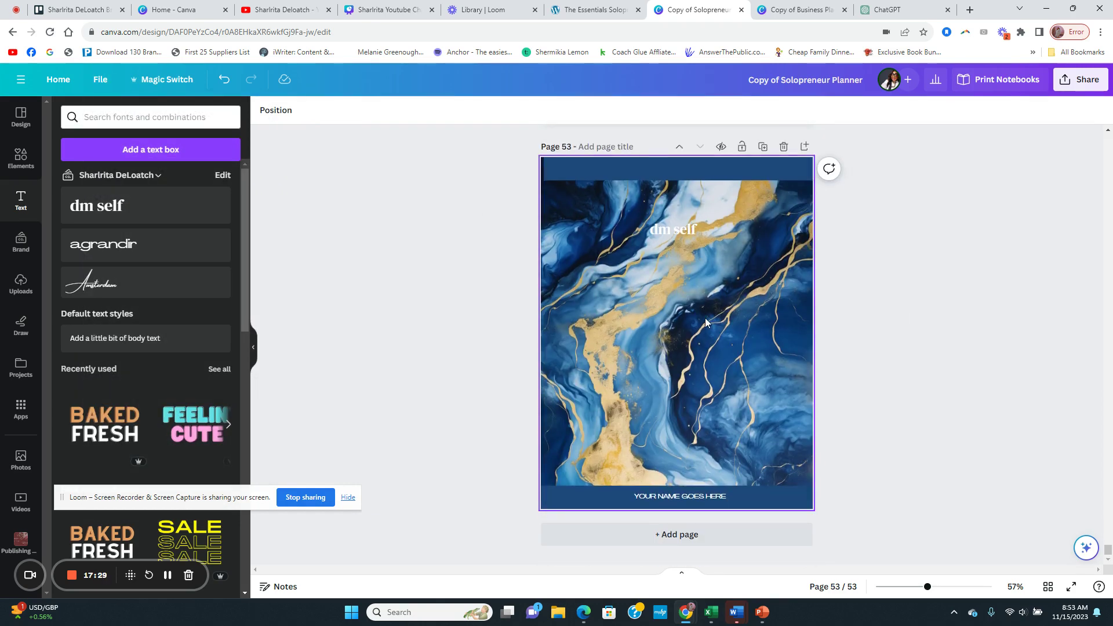
{"action": "scroll", "coordinate": [747, 330], "scroll_direction": "up", "scroll_amount": 9}
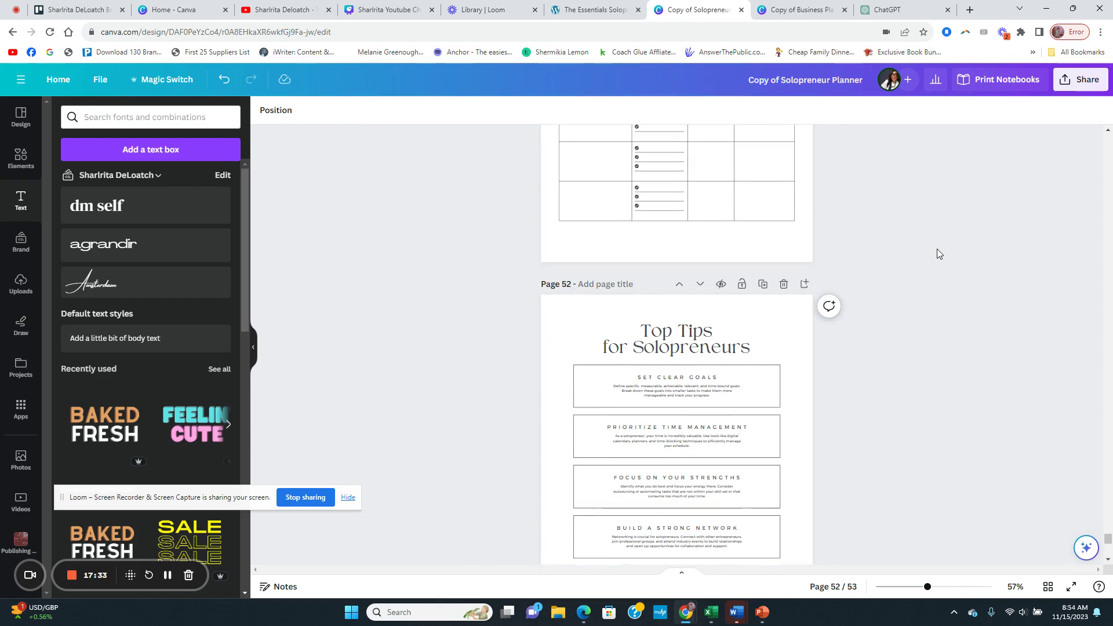
{"action": "scroll", "coordinate": [937, 249], "scroll_direction": "up", "scroll_amount": 15}
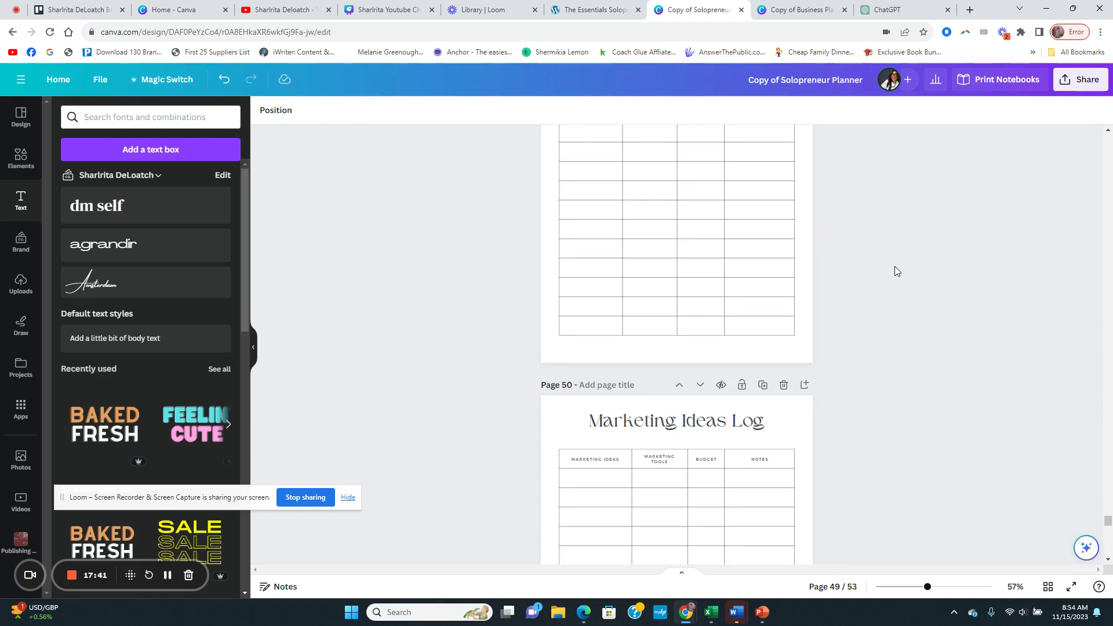
Search the web for "verante printing" in a new browser tab.
{"action": "left_click", "coordinate": [969, 10]}
{"action": "type", "text": "vertan"}
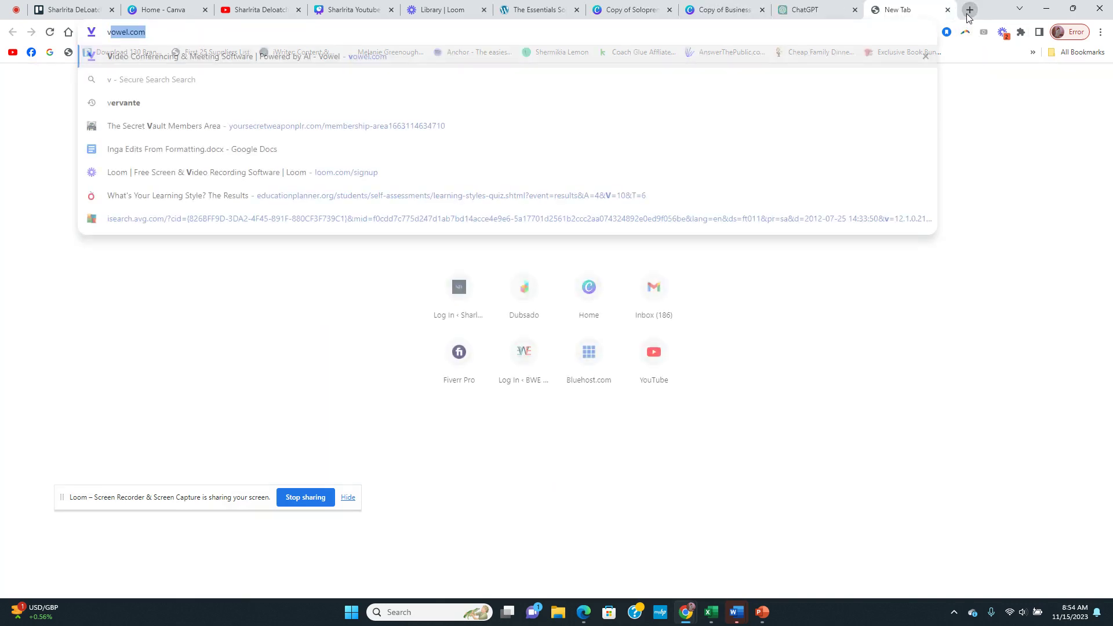
{"action": "key", "text": "BackSpace"}
{"action": "key", "text": "BackSpace"}
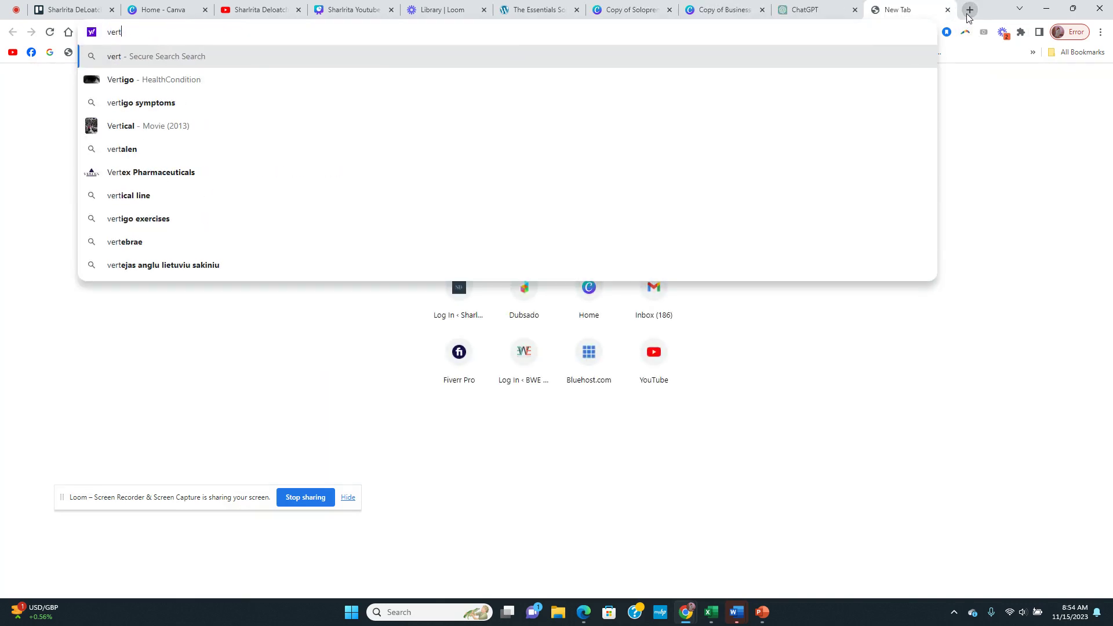
{"action": "key", "text": "BackSpace"}
{"action": "key", "text": "BackSpace"}
{"action": "key", "text": "BackSpace"}
{"action": "key", "text": "BackSpace"}
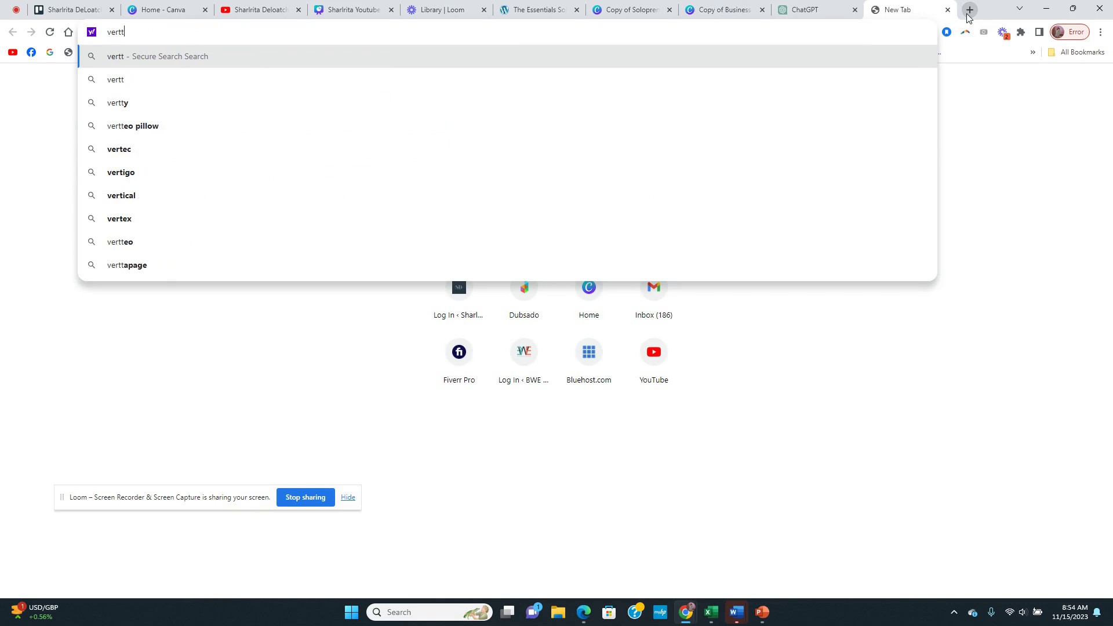
{"action": "type", "text": "ve"}
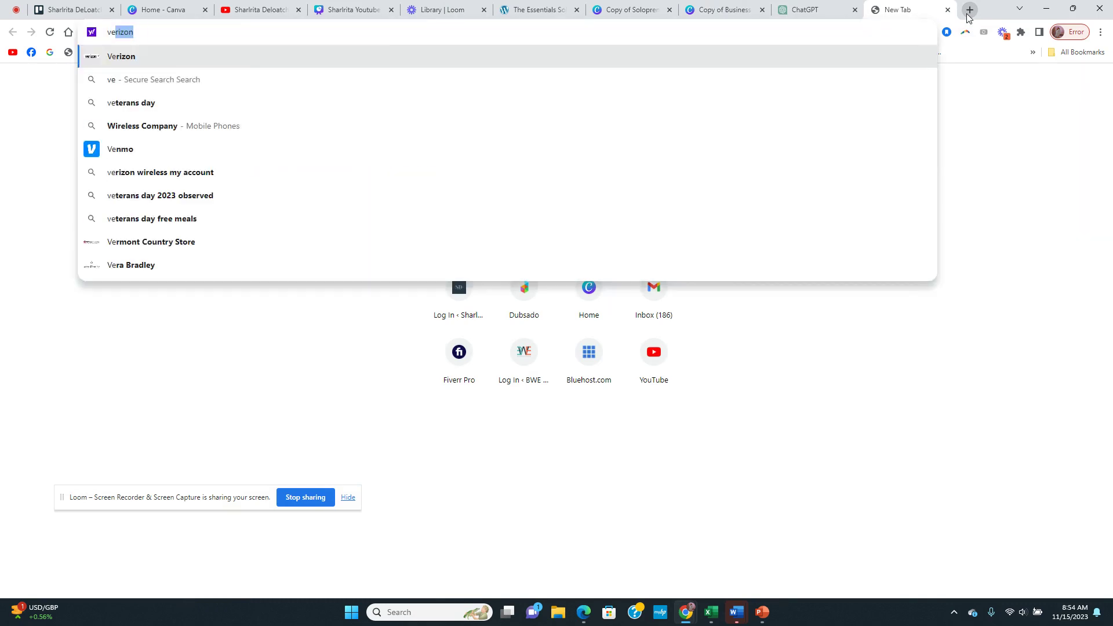
{"action": "type", "text": "rante"}
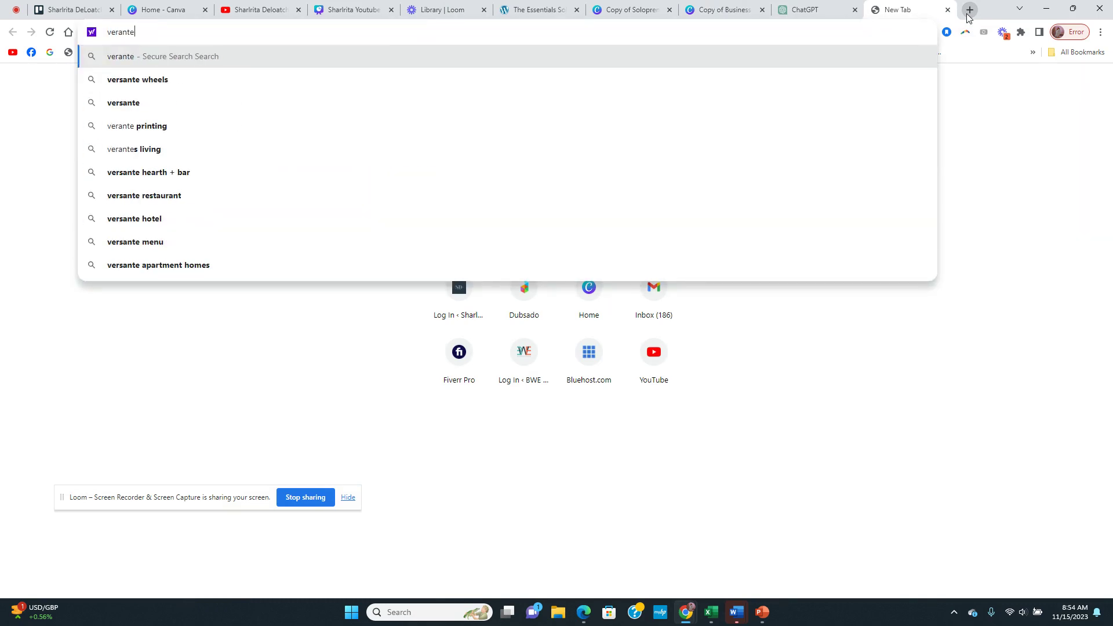
{"action": "type", "text": " printing"}
{"action": "key", "text": "Return"}
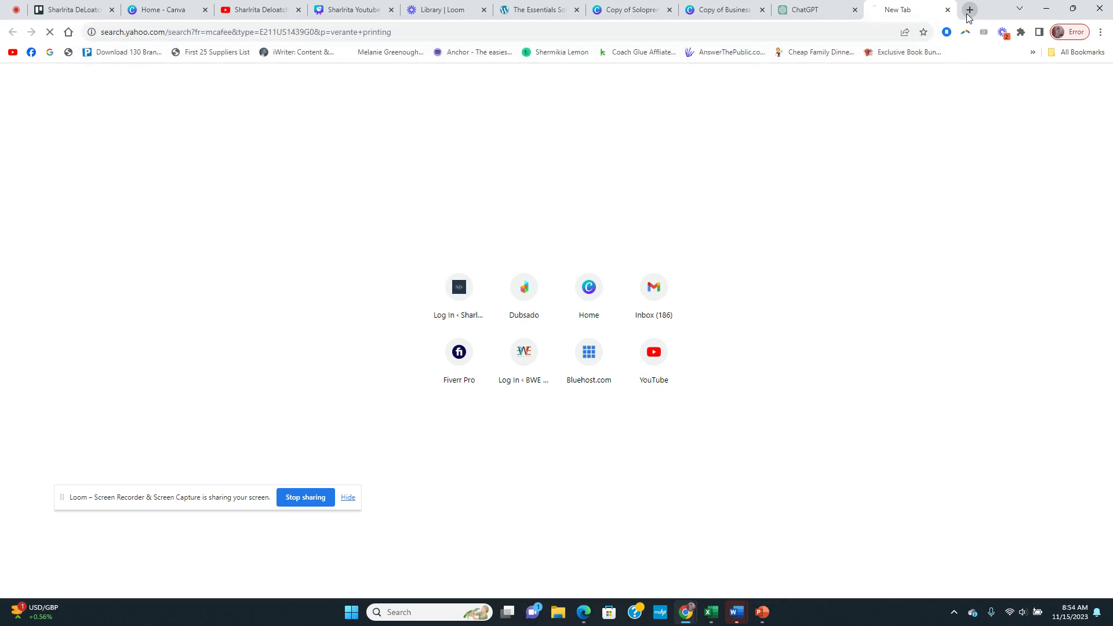
Find the Vervante publishing, production and fulfillment result in the search results and open its website.
{"action": "scroll", "coordinate": [41, 293], "scroll_direction": "down", "scroll_amount": 4}
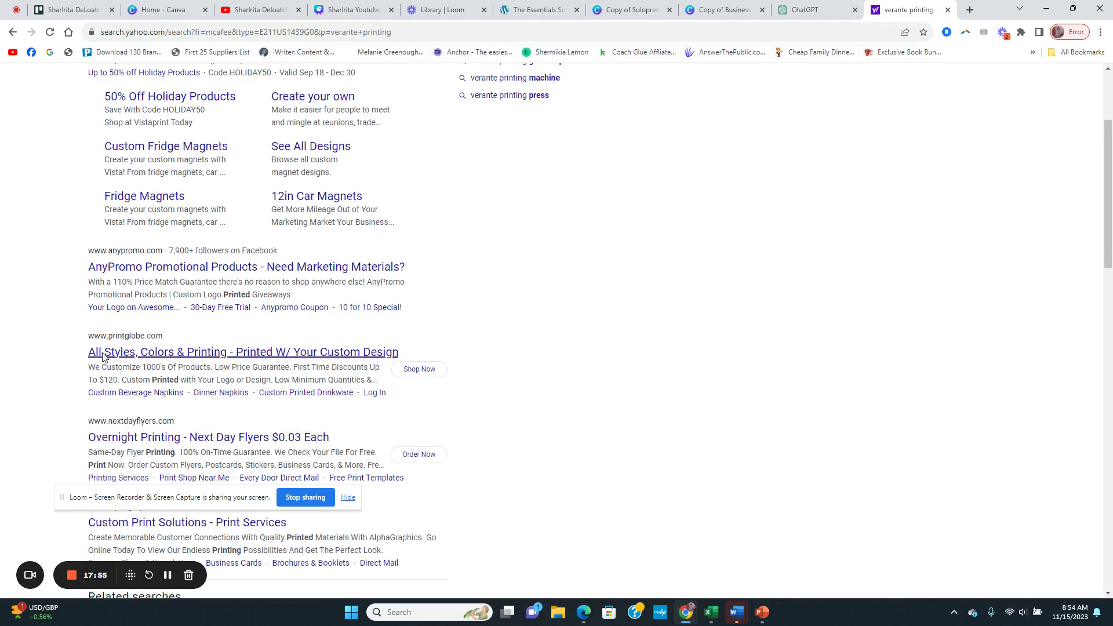
{"action": "scroll", "coordinate": [128, 393], "scroll_direction": "down", "scroll_amount": 8}
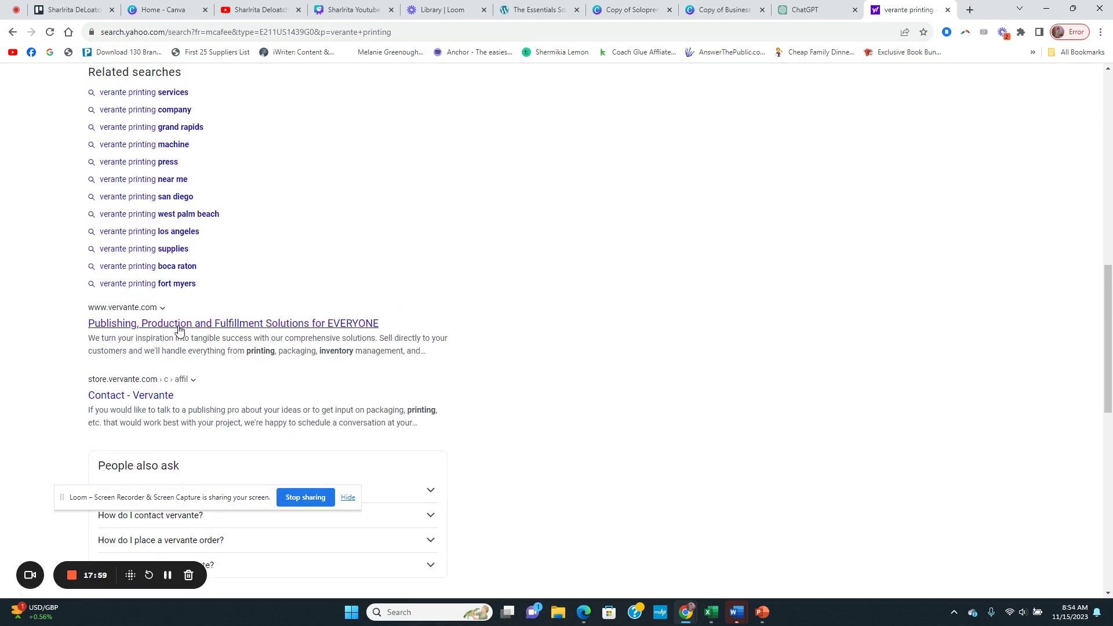
{"action": "left_click", "coordinate": [148, 329]}
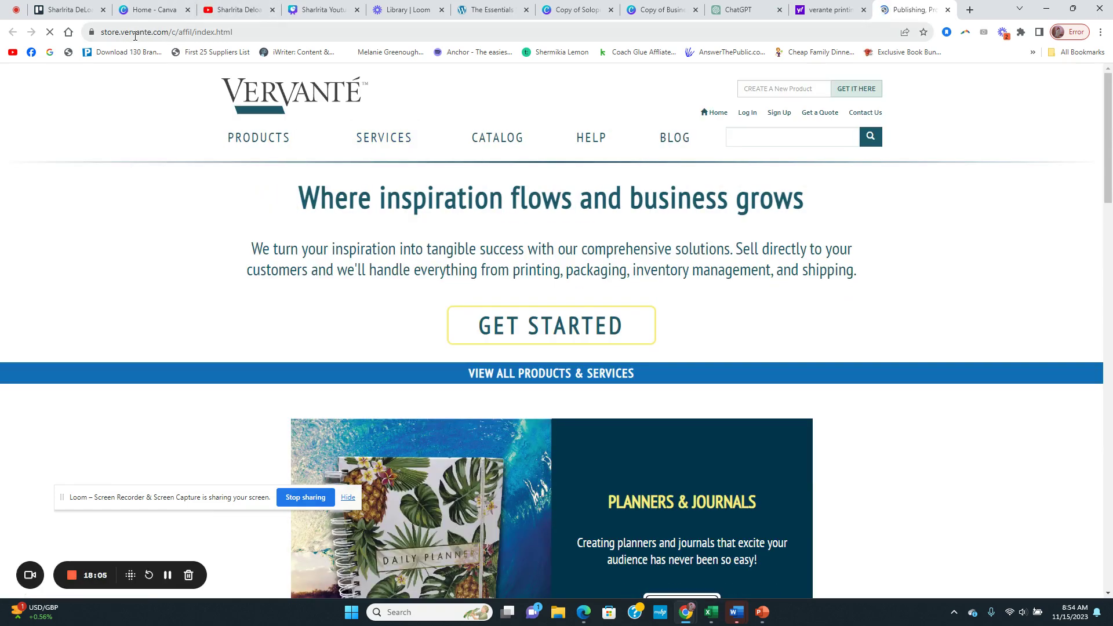
Review the Vervante home page for its planner, card deck, workbook, warehousing and fulfillment services, and return to its beginning.
{"action": "scroll", "coordinate": [464, 232], "scroll_direction": "down", "scroll_amount": 3}
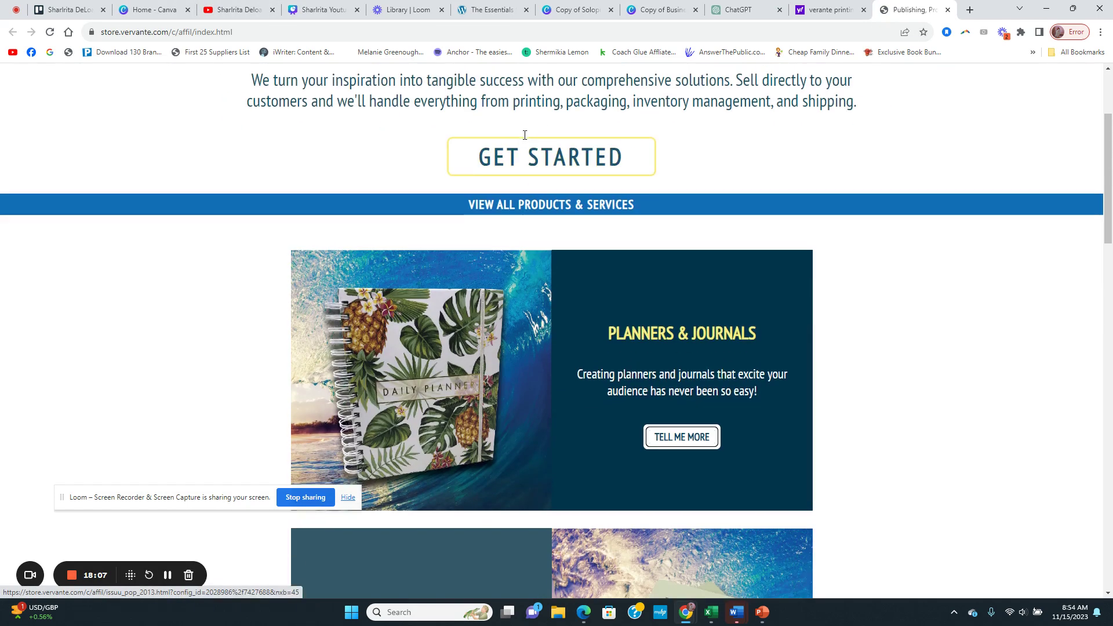
{"action": "scroll", "coordinate": [379, 226], "scroll_direction": "up", "scroll_amount": 3}
{"action": "scroll", "coordinate": [425, 277], "scroll_direction": "down", "scroll_amount": 4}
{"action": "scroll", "coordinate": [571, 288], "scroll_direction": "up", "scroll_amount": 3}
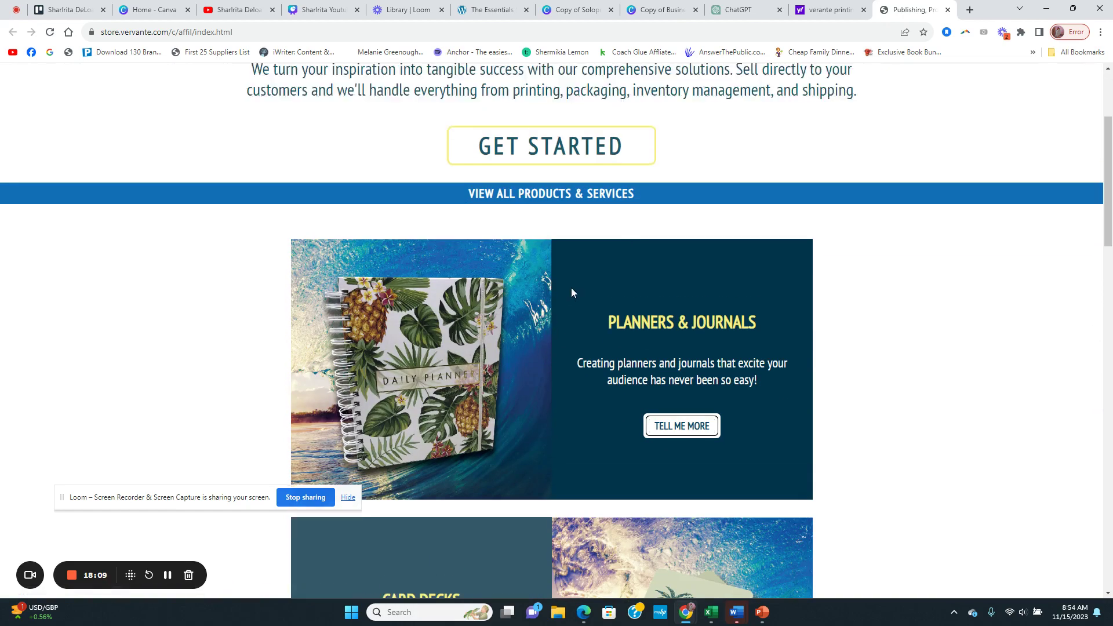
{"action": "scroll", "coordinate": [600, 454], "scroll_direction": "down", "scroll_amount": 7}
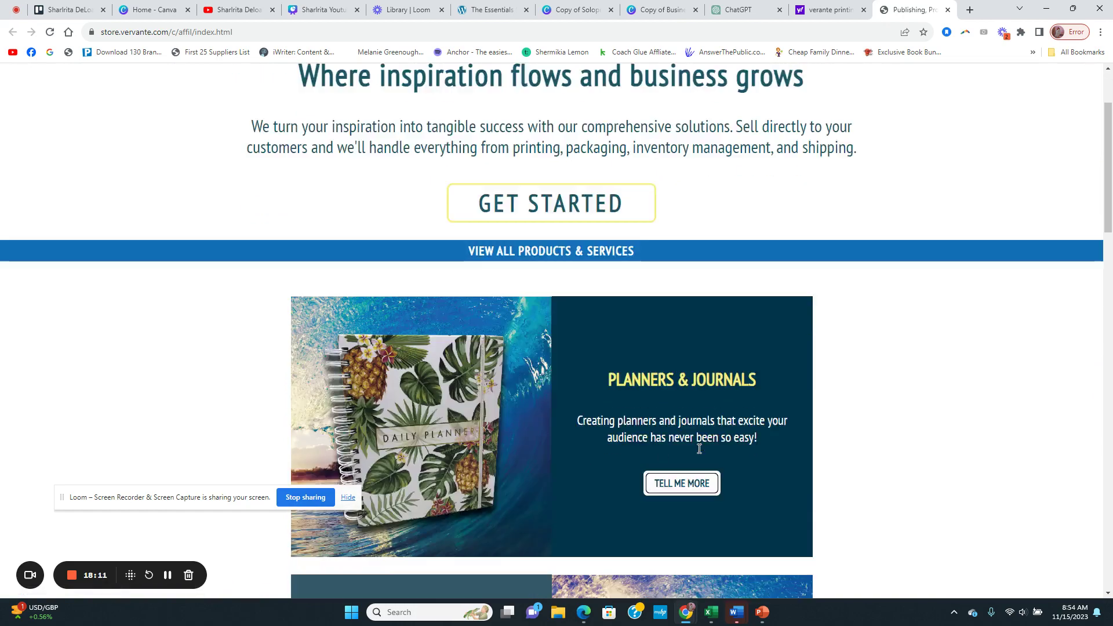
{"action": "scroll", "coordinate": [561, 335], "scroll_direction": "down", "scroll_amount": 4}
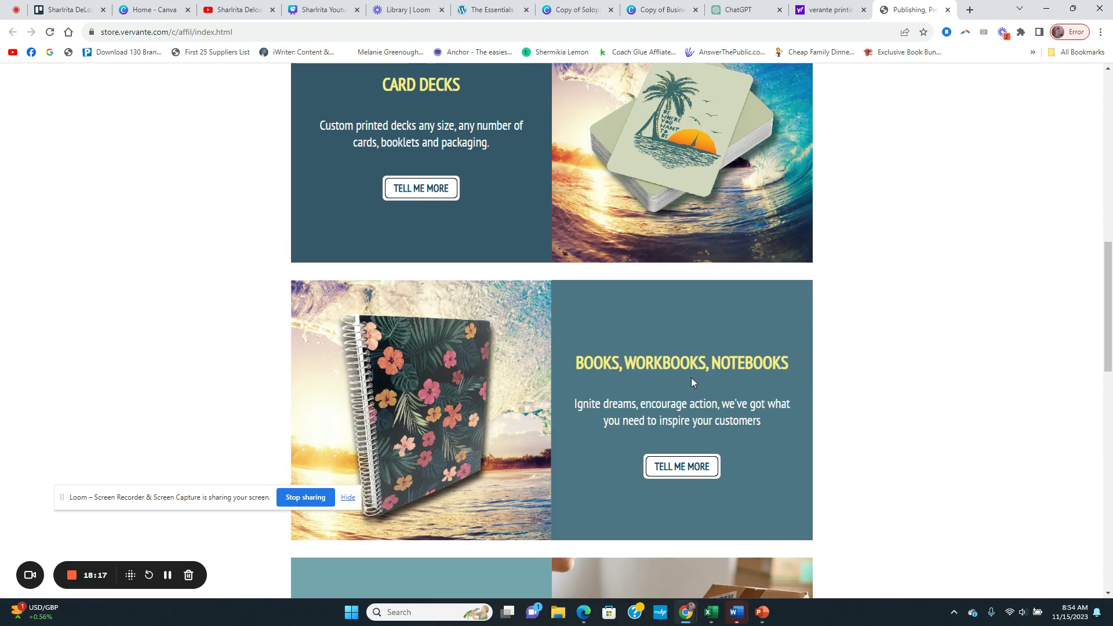
{"action": "scroll", "coordinate": [777, 325], "scroll_direction": "down", "scroll_amount": 3}
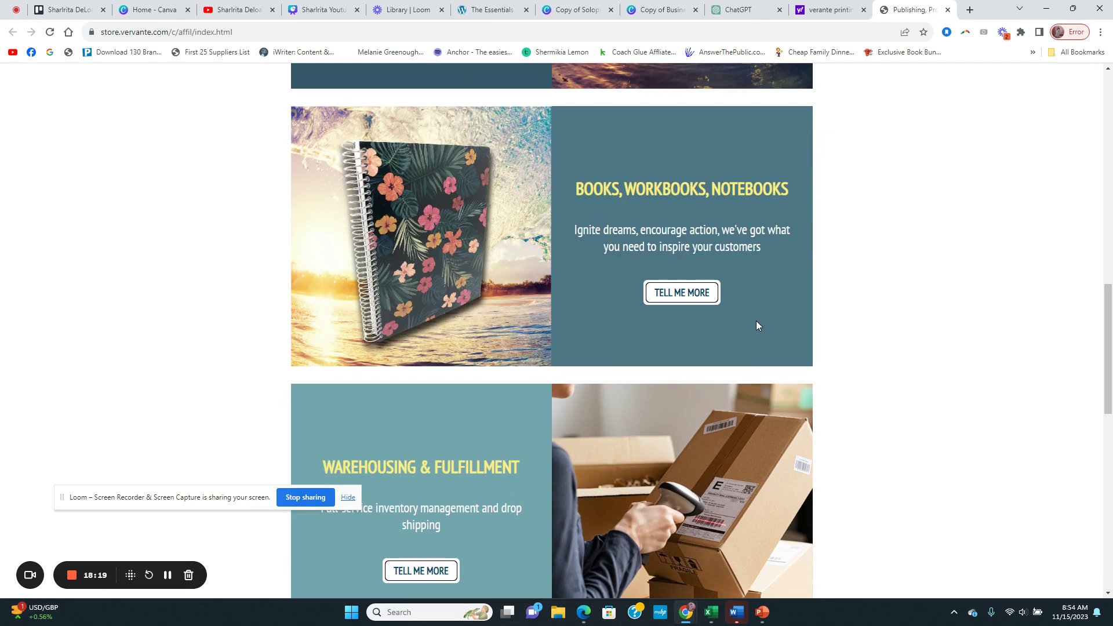
{"action": "scroll", "coordinate": [580, 296], "scroll_direction": "down", "scroll_amount": 5}
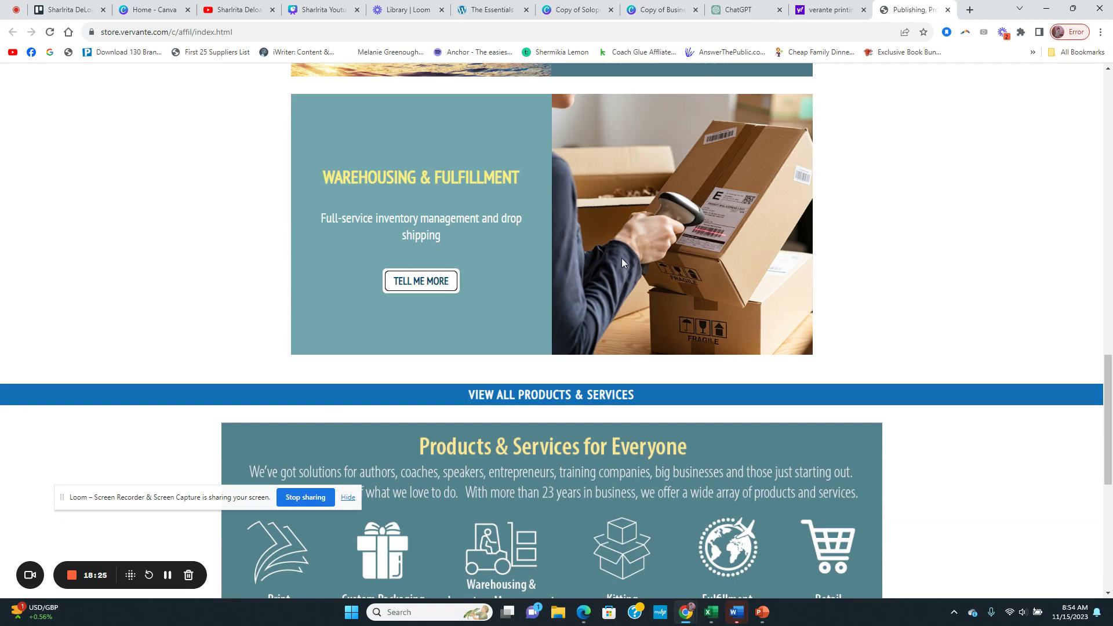
{"action": "scroll", "coordinate": [622, 261], "scroll_direction": "down", "scroll_amount": 7}
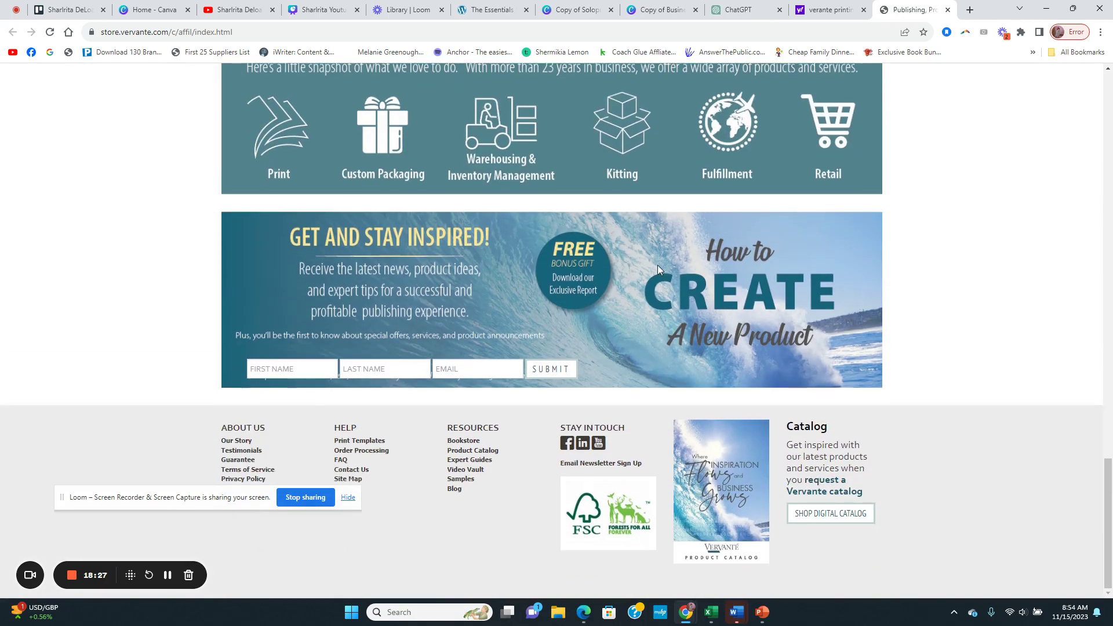
{"action": "scroll", "coordinate": [658, 265], "scroll_direction": "up", "scroll_amount": 20}
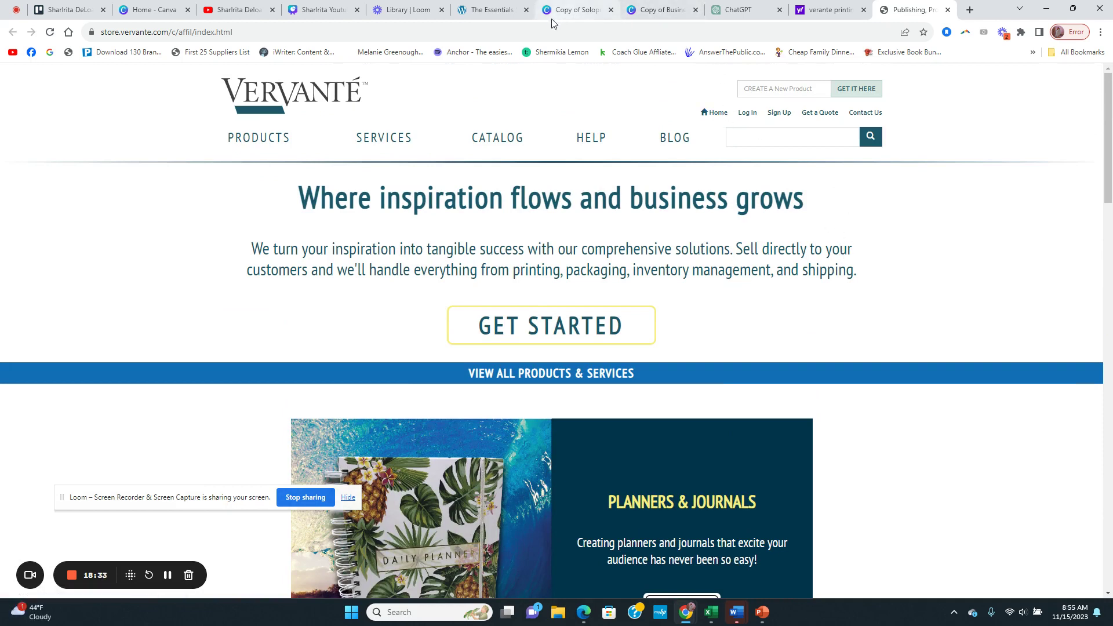
Switch to the Secret Weapon PLR site's Solopreneur Planner page and reveal the Planner Vault categories.
{"action": "left_click", "coordinate": [661, 10]}
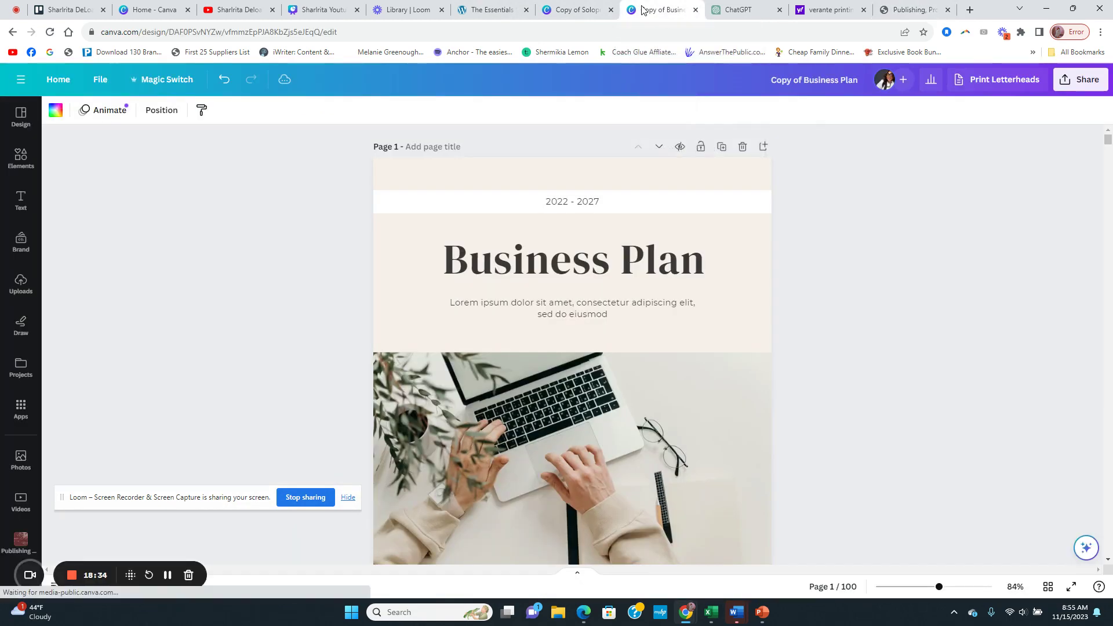
{"action": "left_click", "coordinate": [573, 10]}
{"action": "left_click", "coordinate": [484, 11]}
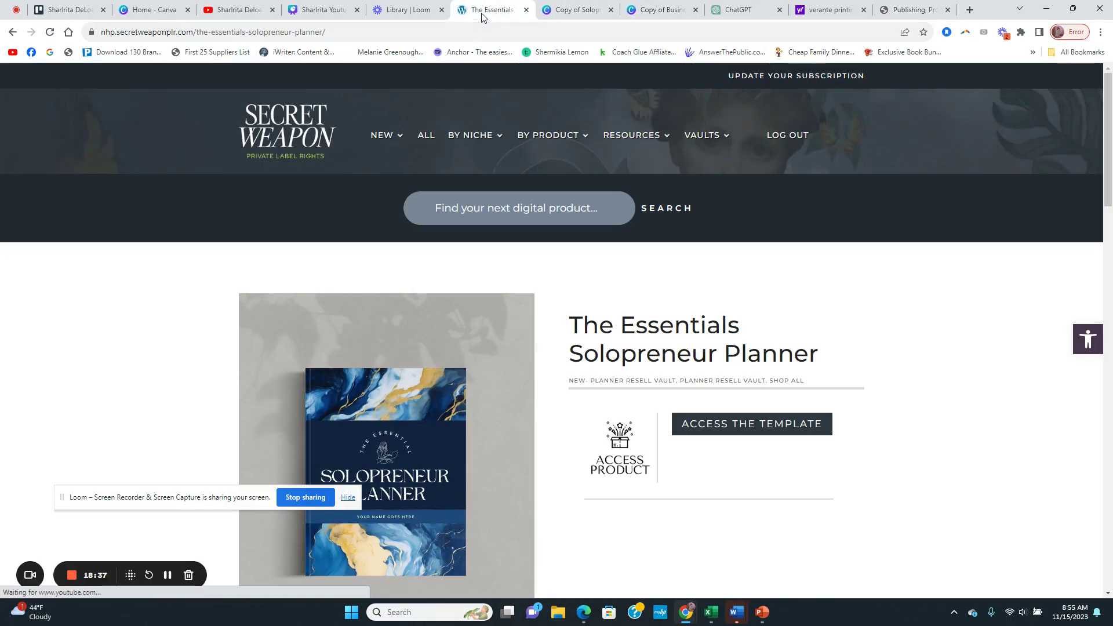
{"action": "mouse_move", "coordinate": [704, 135]}
{"action": "mouse_move", "coordinate": [727, 215]}
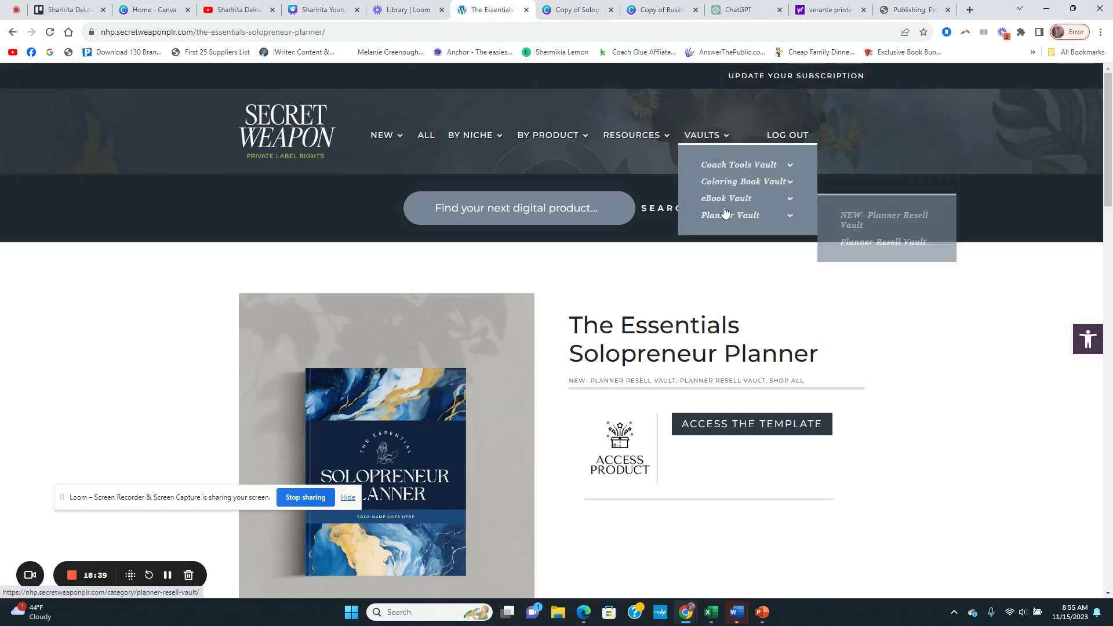